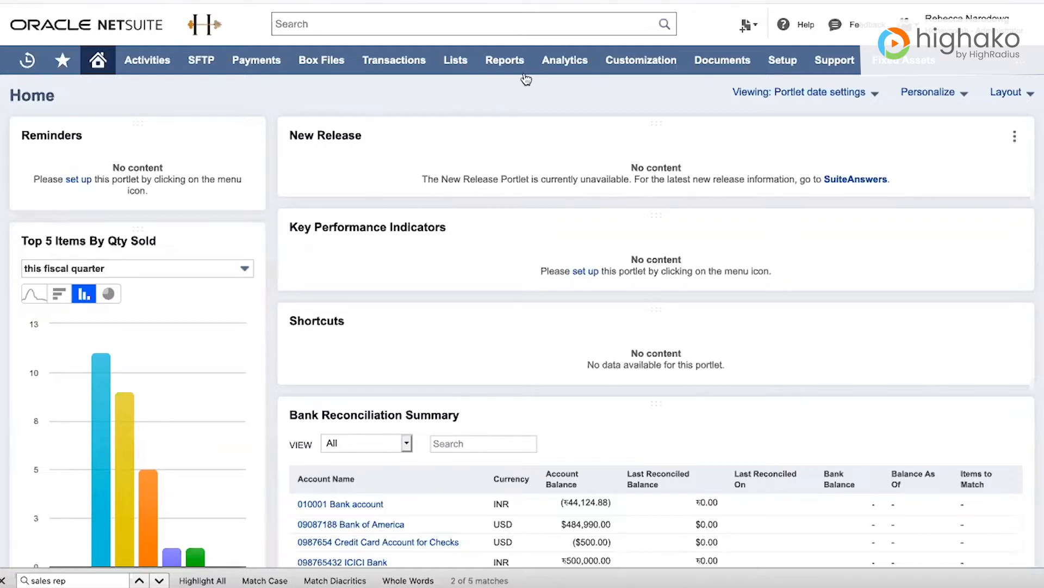
Open the customization of the Sales by Customer summary report.
{"action": "mouse_move", "coordinate": [508, 66]}
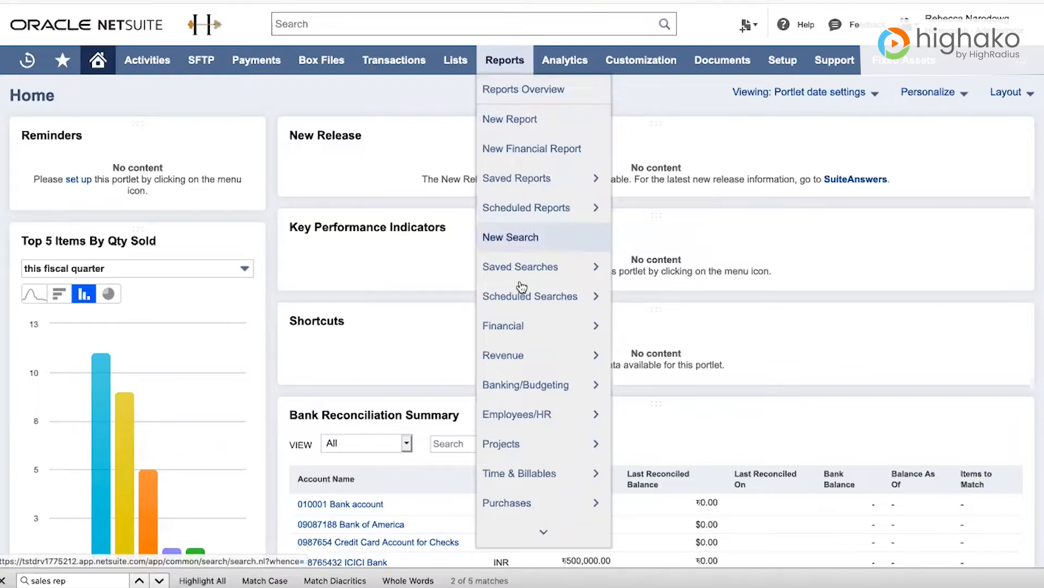
{"action": "mouse_move", "coordinate": [536, 422]}
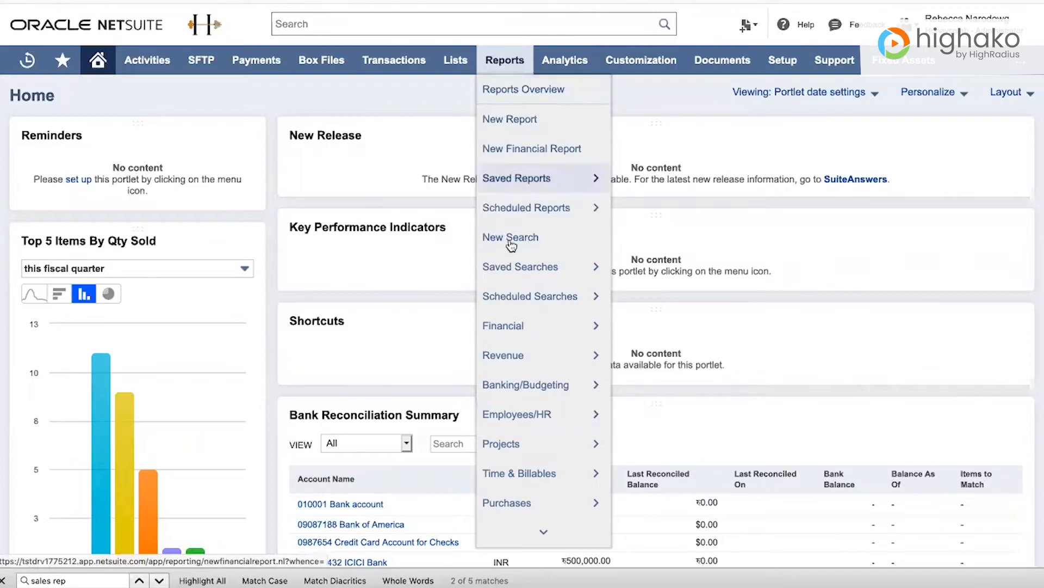
{"action": "scroll", "coordinate": [520, 296], "scroll_direction": "down", "scroll_amount": 5}
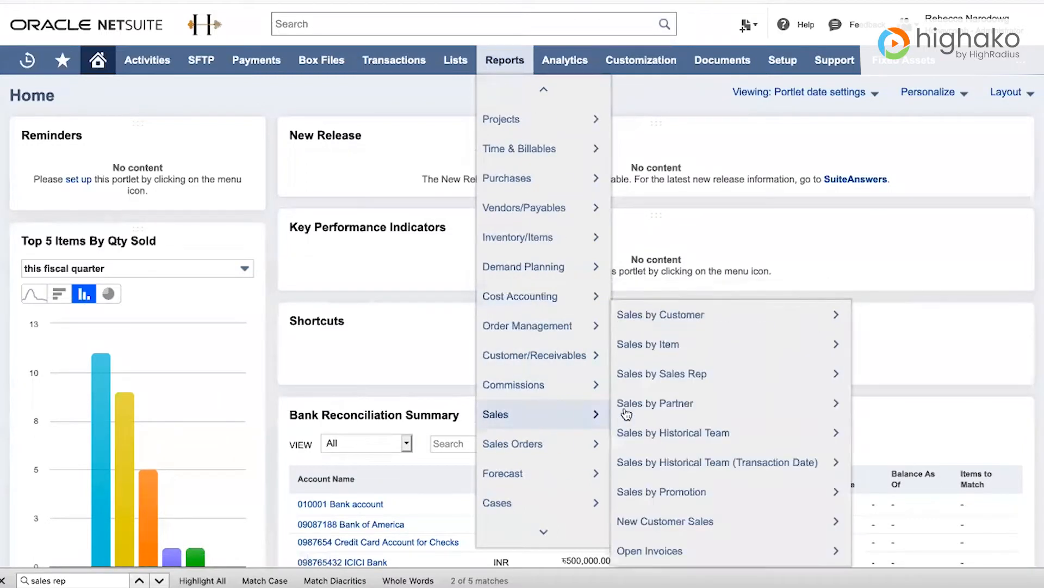
{"action": "mouse_move", "coordinate": [744, 322]}
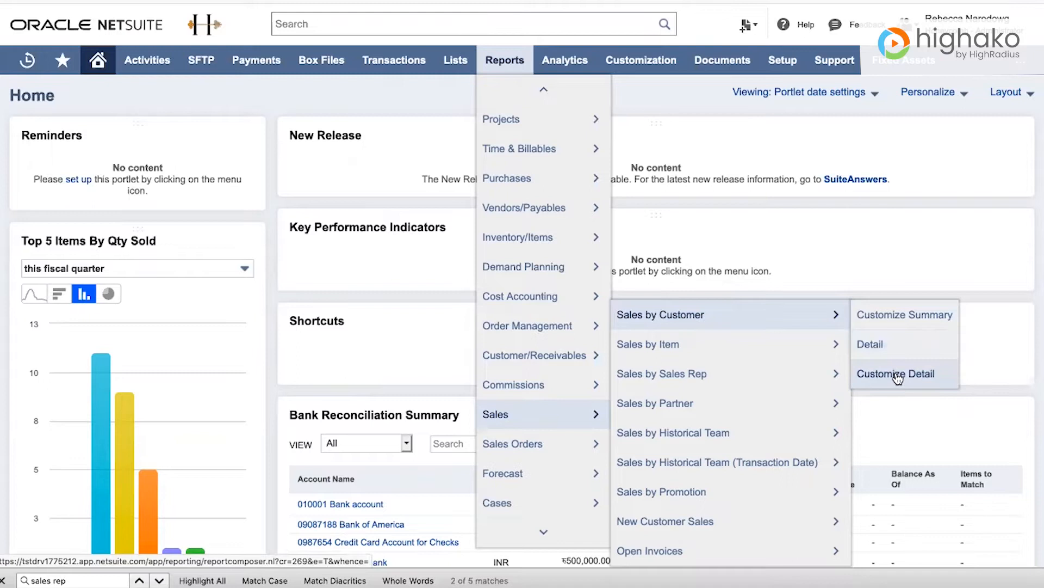
{"action": "left_click", "coordinate": [904, 316]}
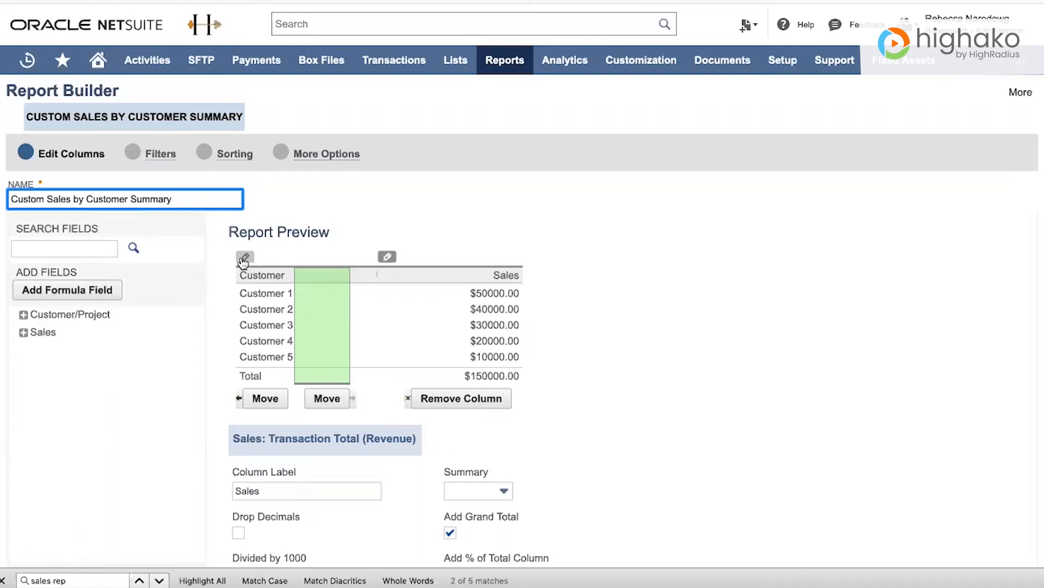
Move the Customer column behind the Sales column and return it to first place.
{"action": "scroll", "coordinate": [348, 311], "scroll_direction": "down", "scroll_amount": 2}
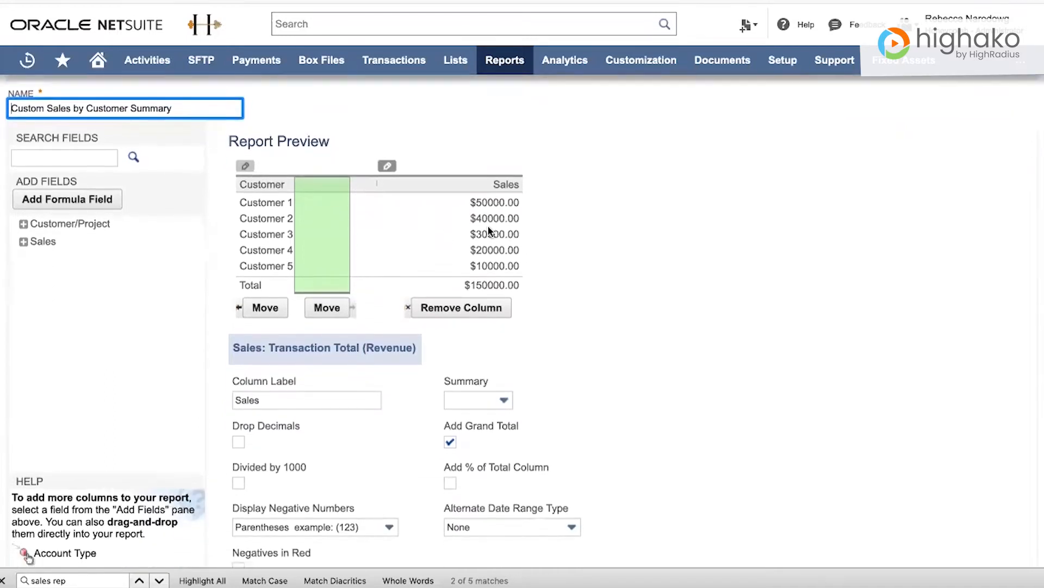
{"action": "left_click", "coordinate": [260, 221]}
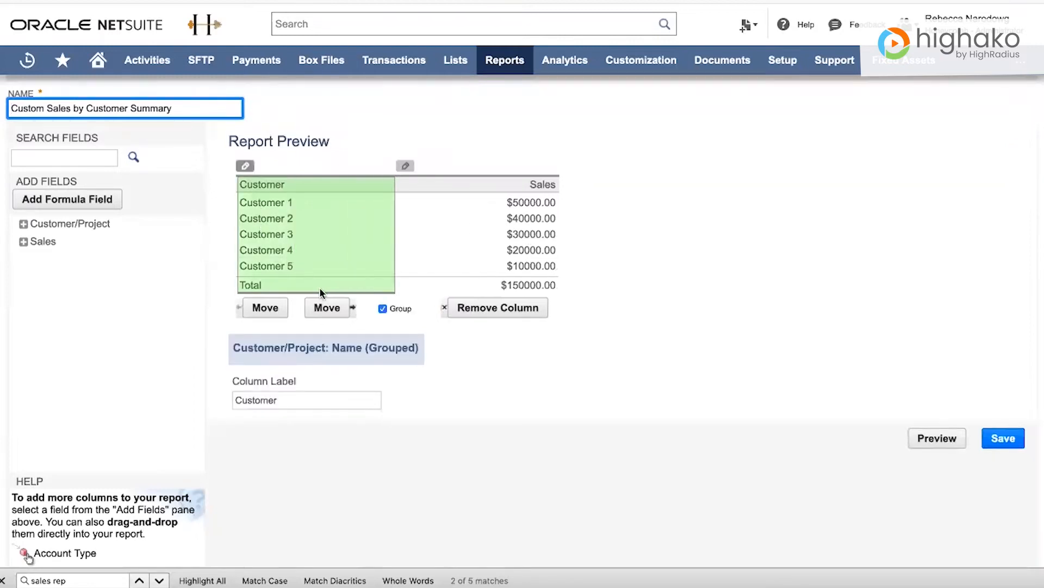
{"action": "left_click", "coordinate": [326, 307]}
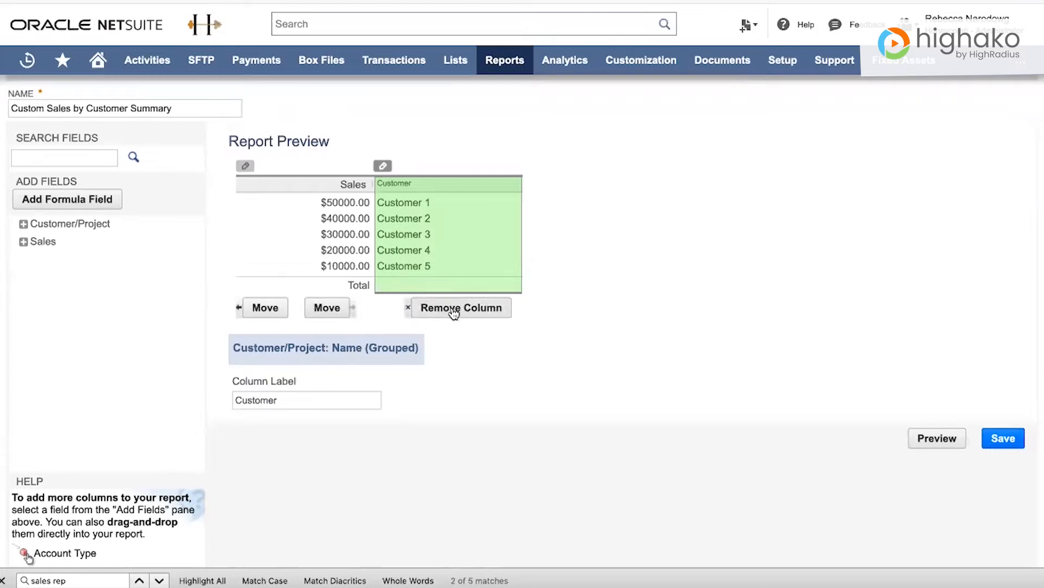
{"action": "left_click", "coordinate": [254, 311]}
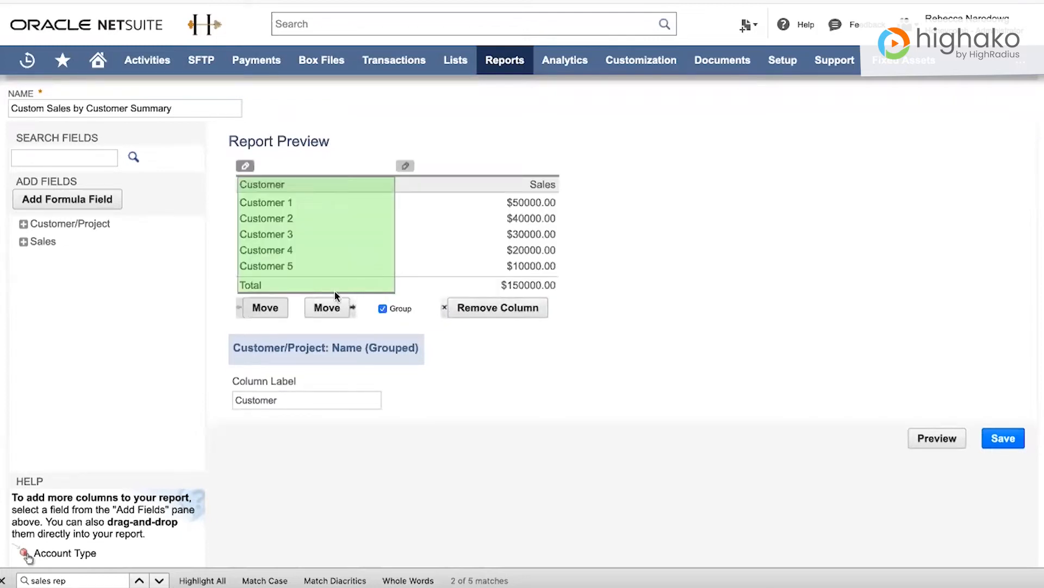
Add the Name field of Customer/Project's Customer Category as a report column between Customer and Sales.
{"action": "left_click", "coordinate": [427, 245]}
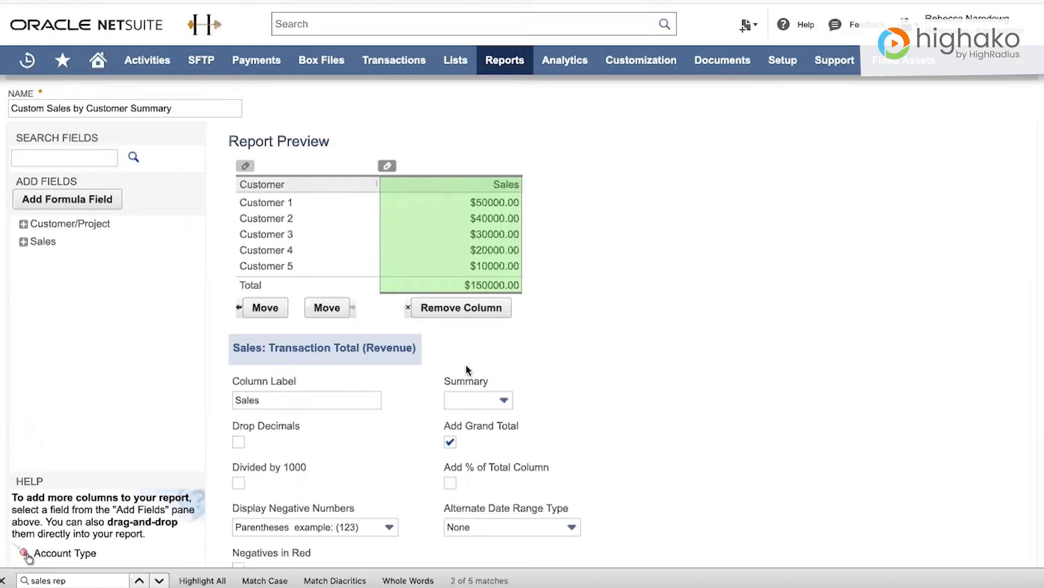
{"action": "left_click", "coordinate": [24, 226]}
{"action": "scroll", "coordinate": [140, 316], "scroll_direction": "down", "scroll_amount": 10}
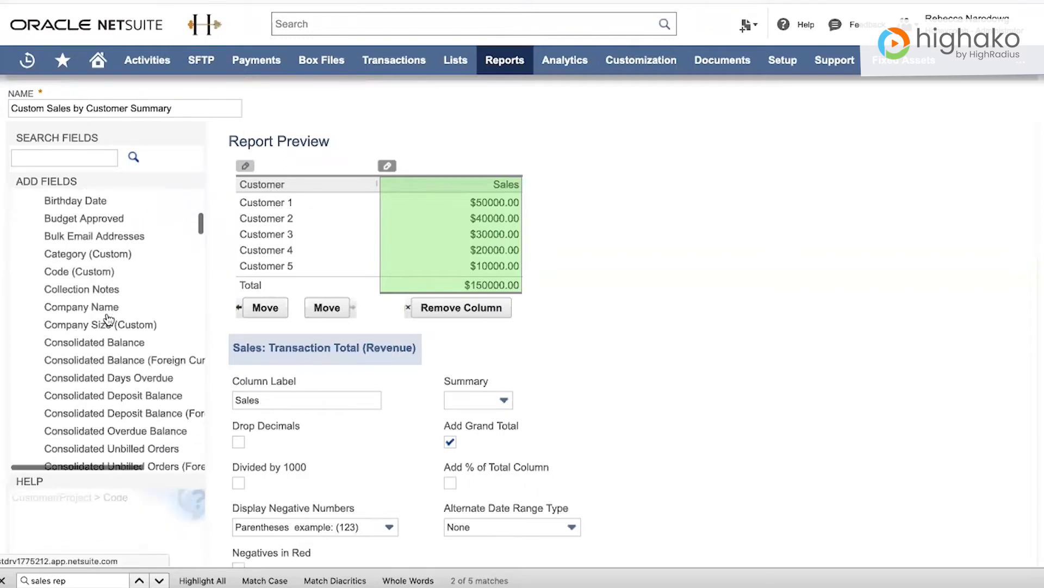
{"action": "scroll", "coordinate": [109, 320], "scroll_direction": "down", "scroll_amount": 20}
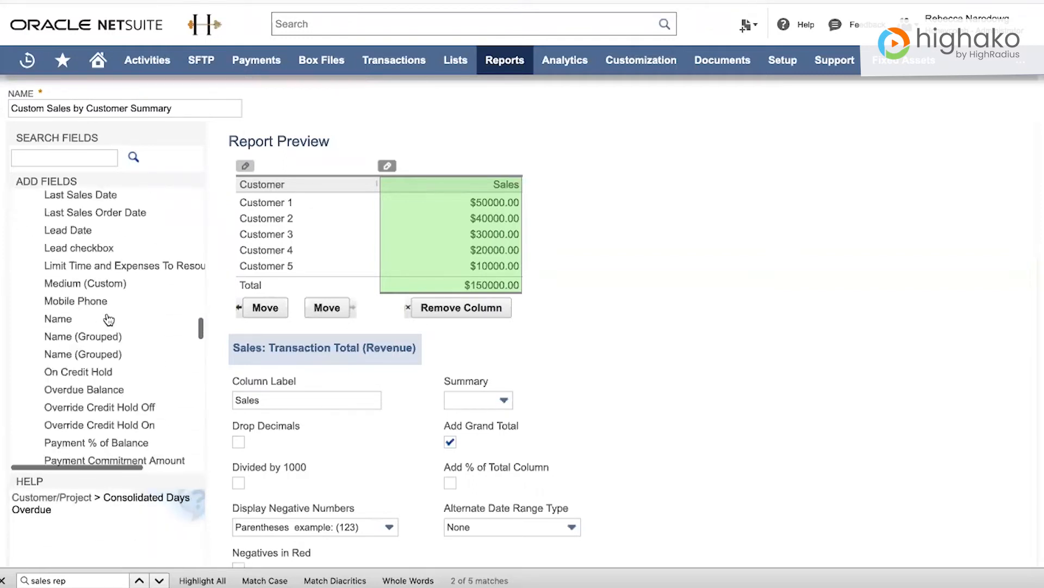
{"action": "scroll", "coordinate": [109, 320], "scroll_direction": "down", "scroll_amount": 5}
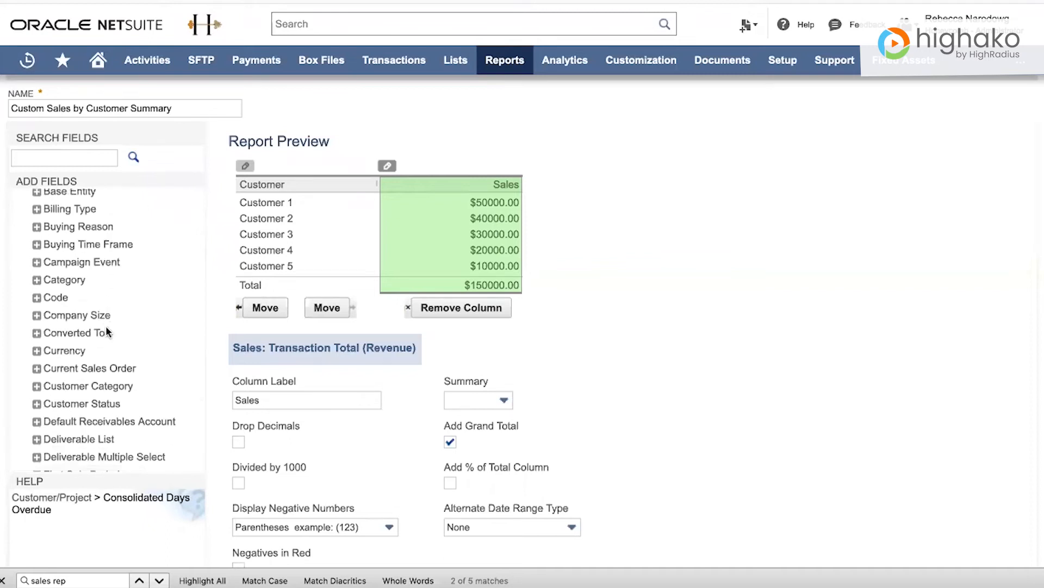
{"action": "scroll", "coordinate": [106, 325], "scroll_direction": "down", "scroll_amount": 2}
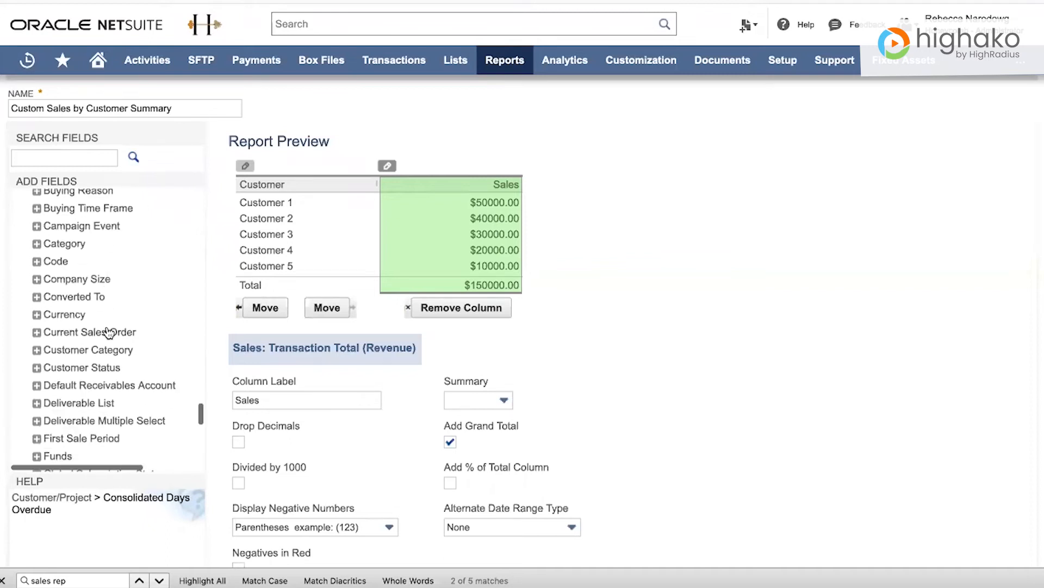
{"action": "left_click", "coordinate": [41, 351]}
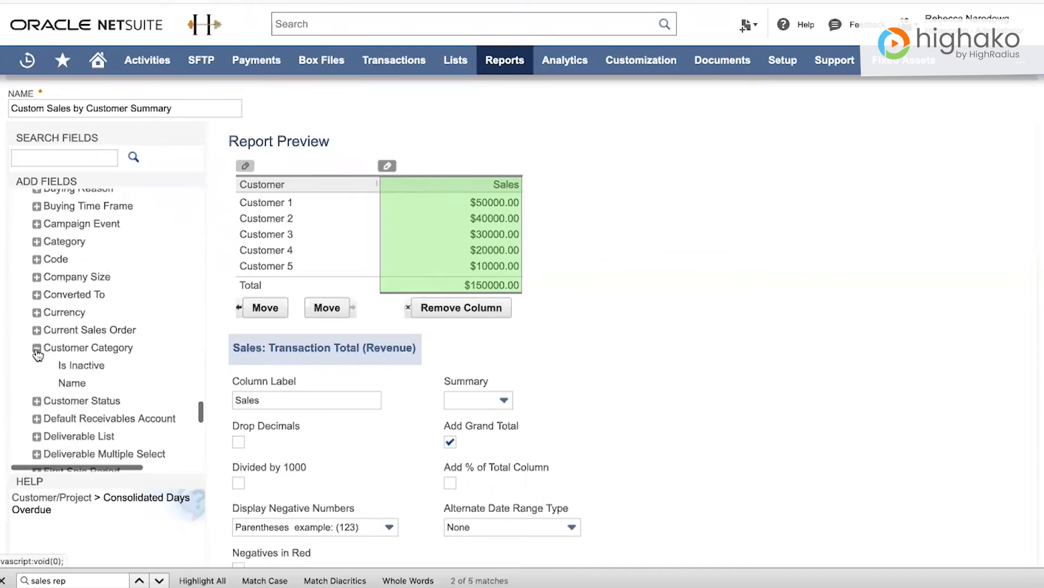
{"action": "left_click", "coordinate": [69, 382]}
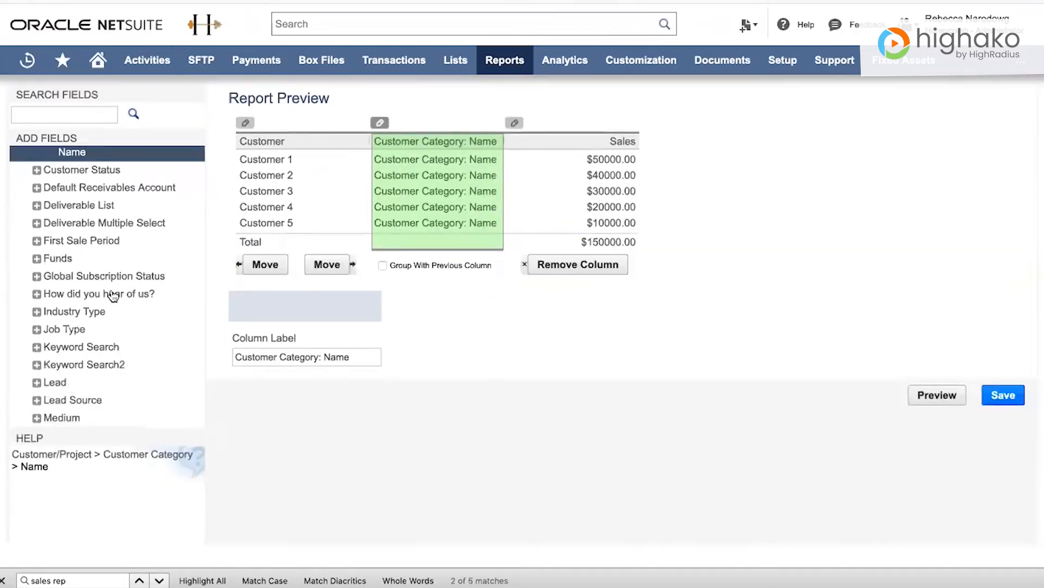
Add the Name field of Customer/Project's Sales Rep as a report column after the Customer Category column.
{"action": "scroll", "coordinate": [95, 311], "scroll_direction": "down", "scroll_amount": 3}
{"action": "scroll", "coordinate": [96, 312], "scroll_direction": "down", "scroll_amount": 3}
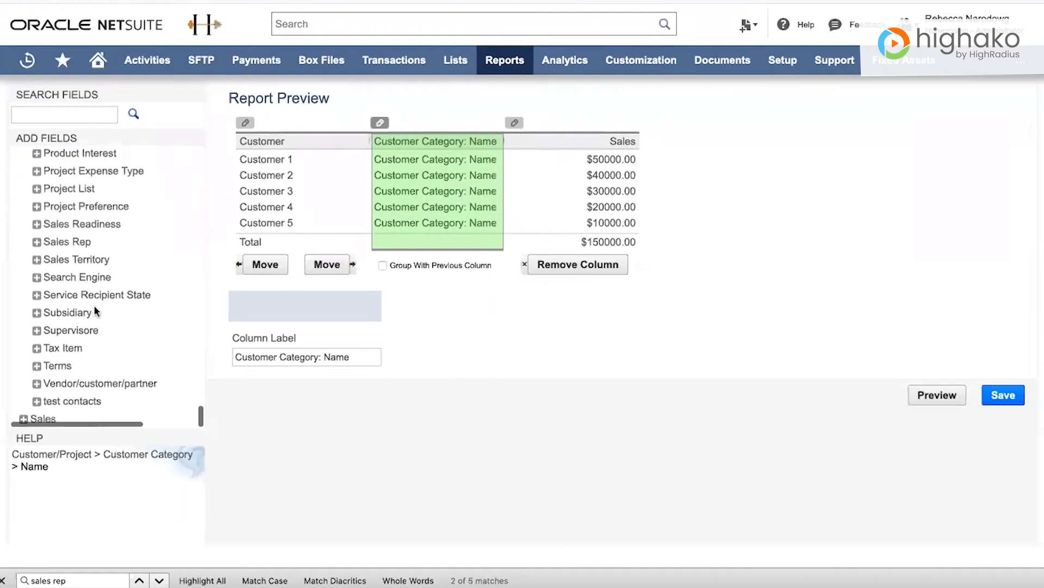
{"action": "left_click", "coordinate": [37, 242]}
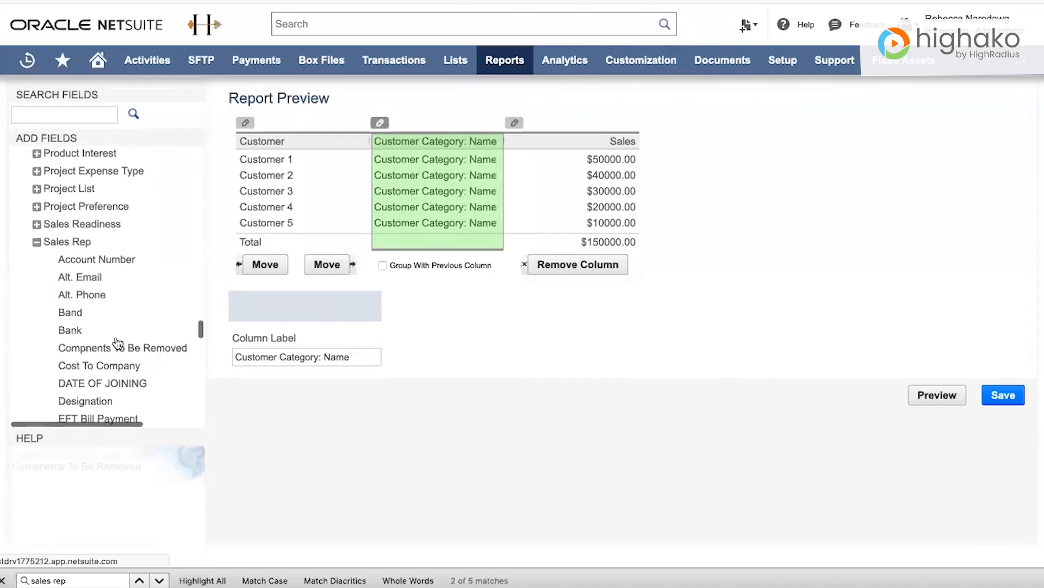
{"action": "scroll", "coordinate": [117, 342], "scroll_direction": "down", "scroll_amount": 10}
{"action": "scroll", "coordinate": [117, 342], "scroll_direction": "down", "scroll_amount": 7}
{"action": "scroll", "coordinate": [116, 343], "scroll_direction": "down", "scroll_amount": 7}
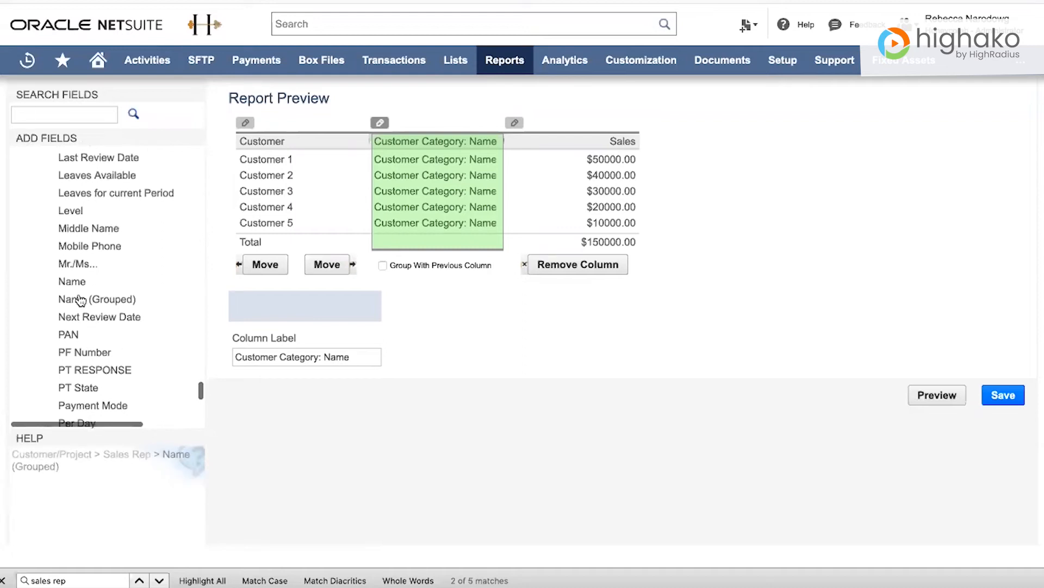
{"action": "left_click", "coordinate": [72, 281]}
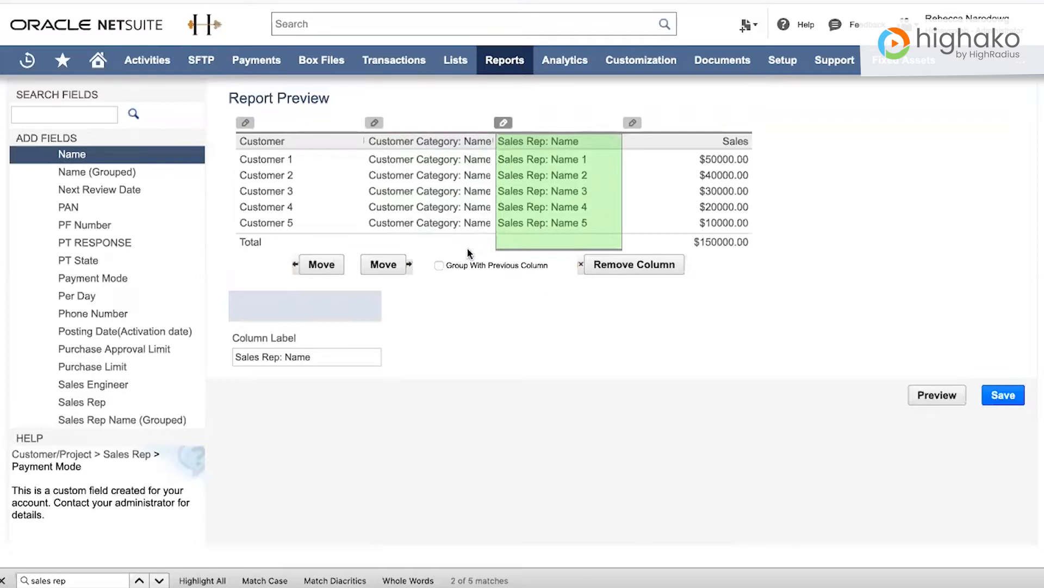
{"action": "left_click", "coordinate": [322, 265]}
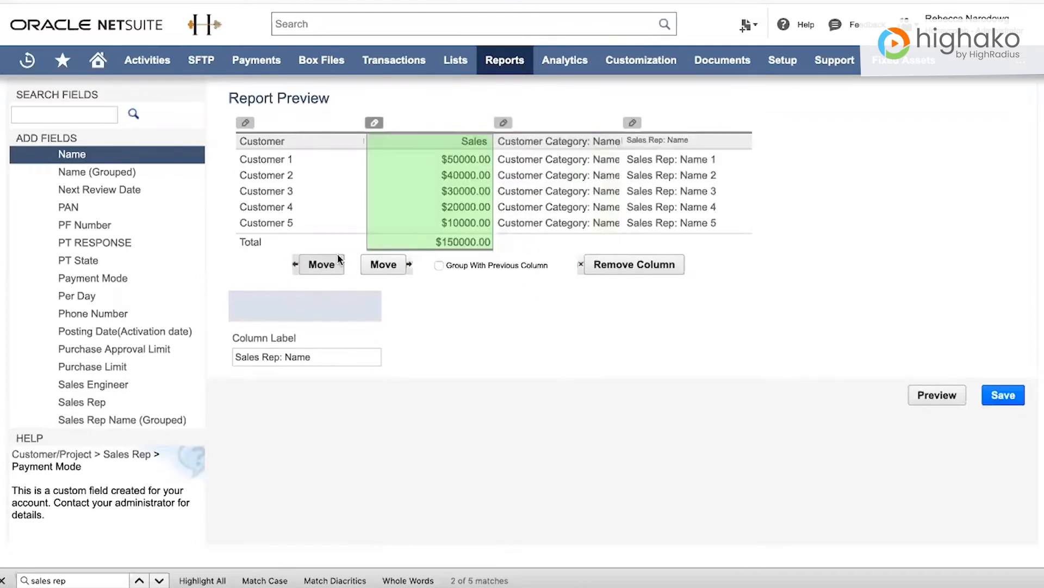
{"action": "left_click", "coordinate": [384, 265]}
{"action": "left_click", "coordinate": [383, 265]}
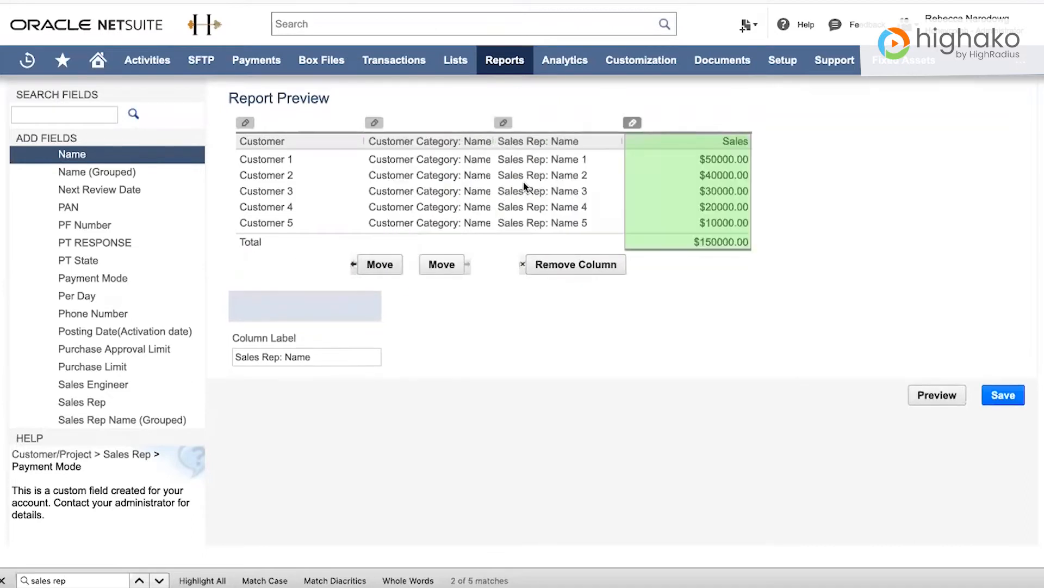
Move the Sales Rep: Name column ahead of the Customer Category: Name column.
{"action": "left_click", "coordinate": [525, 187]}
{"action": "left_click", "coordinate": [318, 265]}
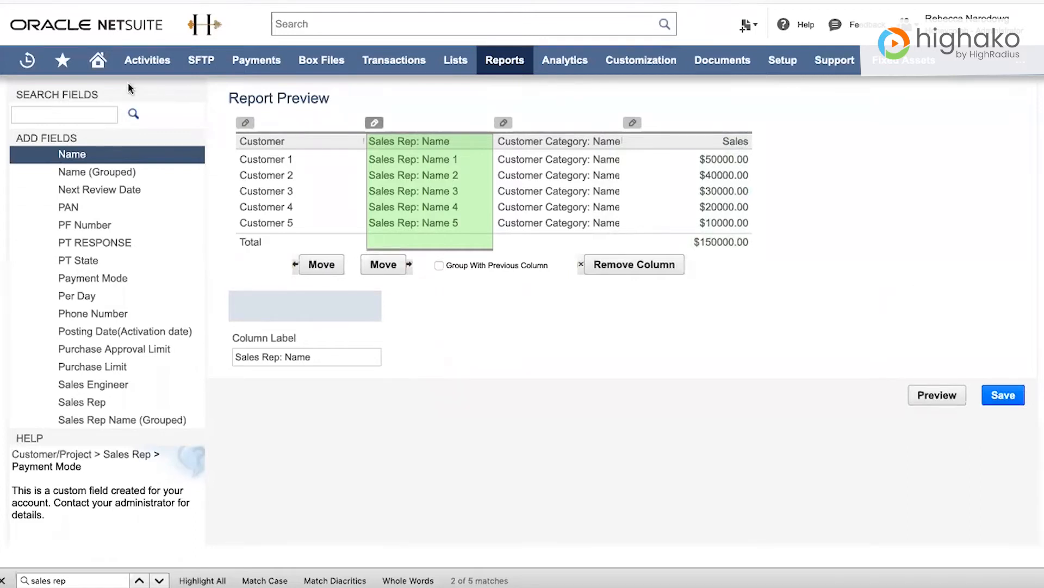
Rename the report to Tutorial Sales by Customer Summary and save it.
{"action": "scroll", "coordinate": [186, 145], "scroll_direction": "up", "scroll_amount": 3}
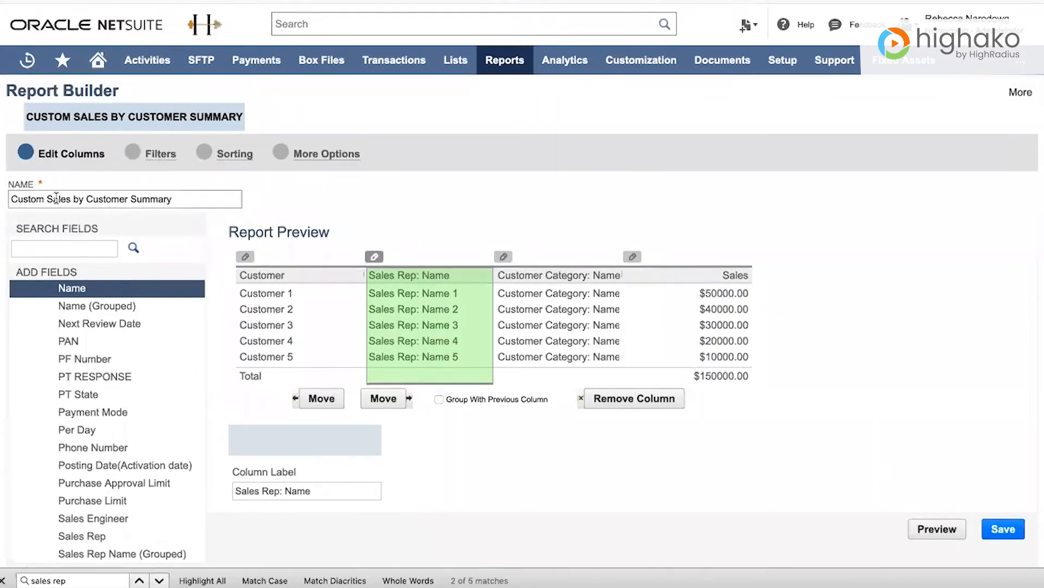
{"action": "double_click", "coordinate": [27, 199]}
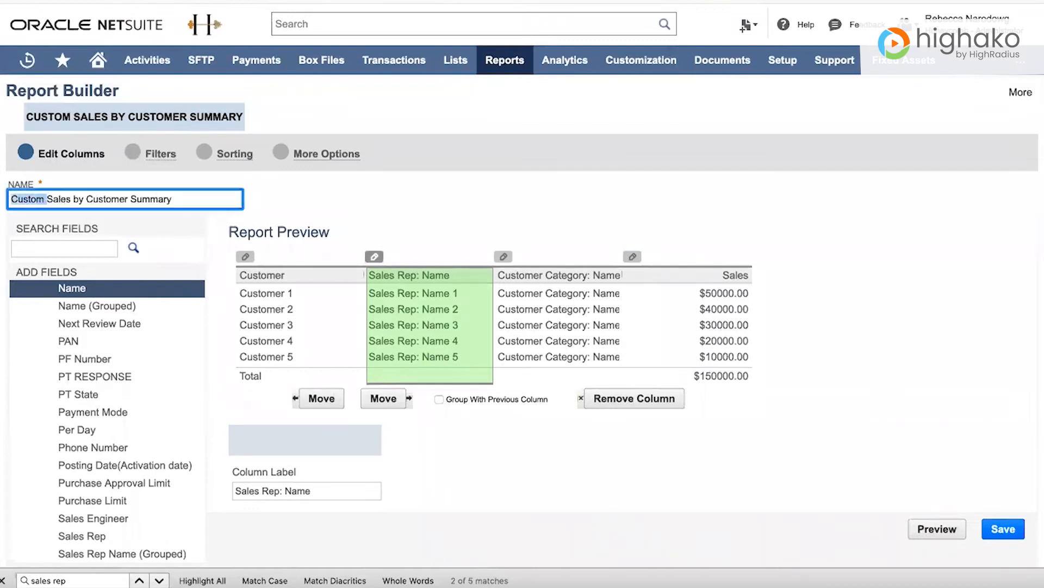
{"action": "type", "text": "Tra"}
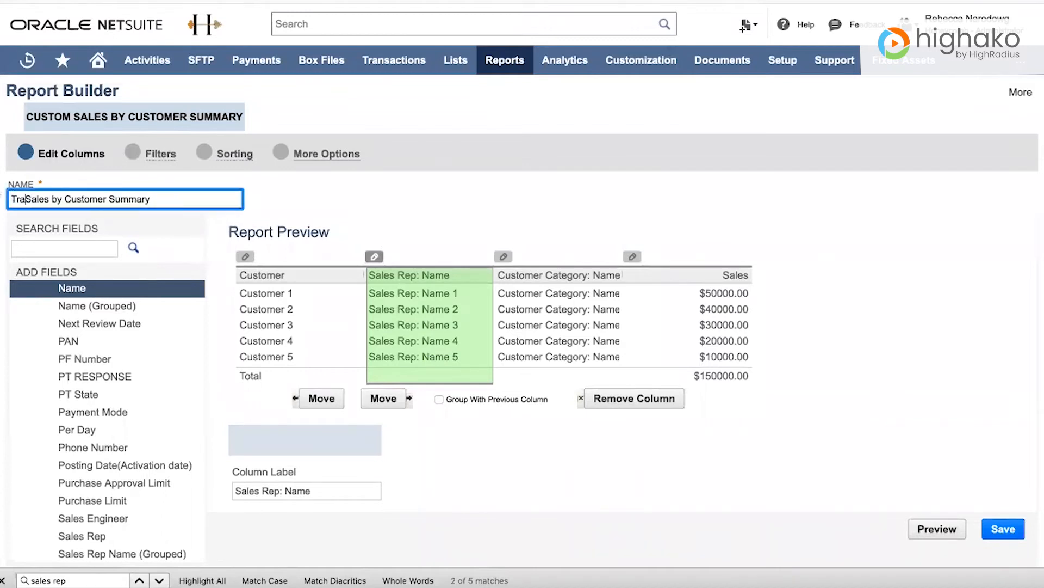
{"action": "key", "text": "BackSpace"}
{"action": "key", "text": "BackSpace"}
{"action": "key", "text": "BackSpace"}
{"action": "type", "text": "Tutorial"}
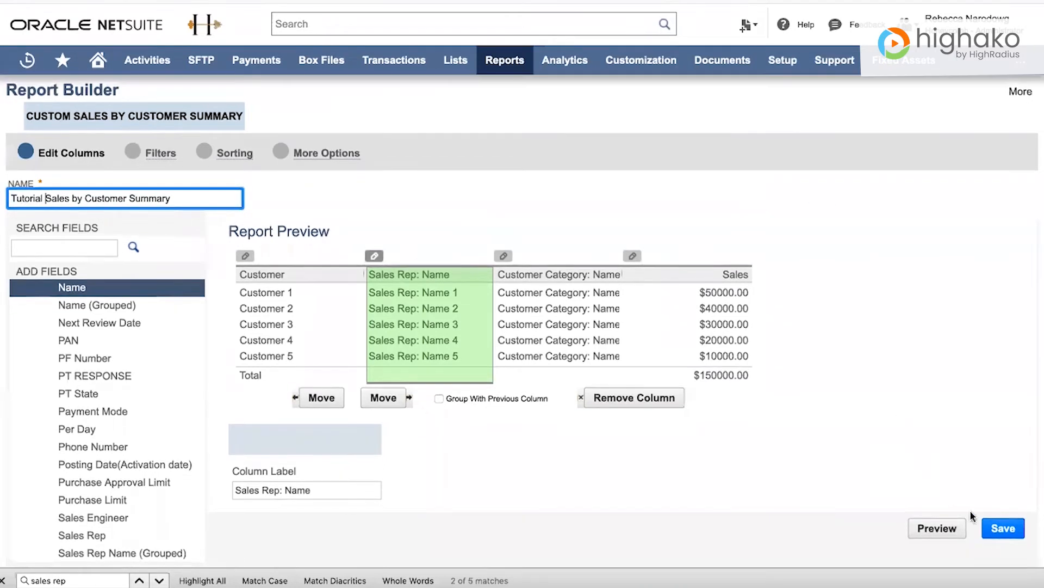
{"action": "left_click", "coordinate": [1002, 530]}
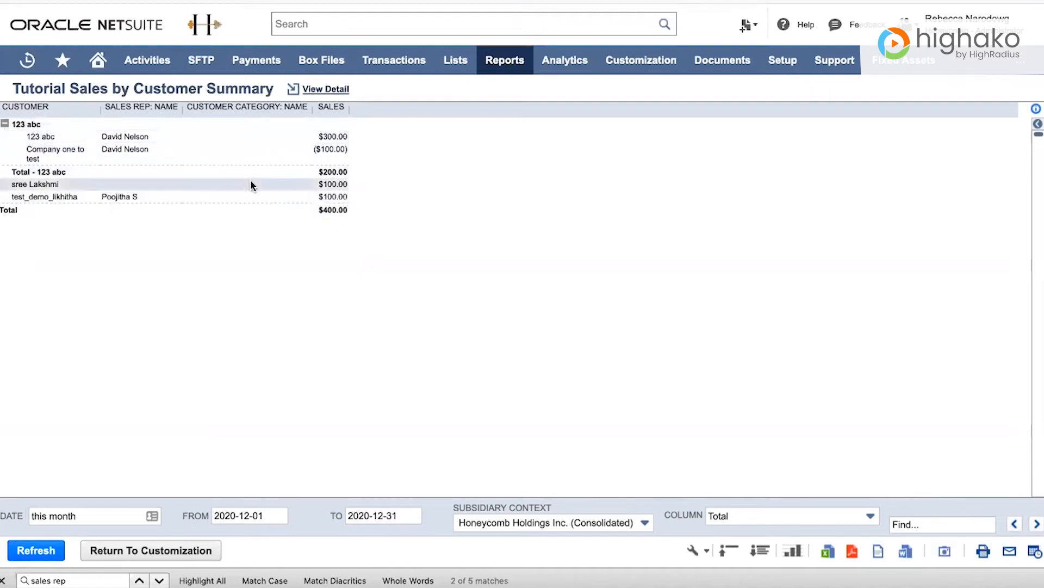
Return to the report's customization and review its filters and the Customer/Project fields available for filtering.
{"action": "left_click", "coordinate": [134, 550]}
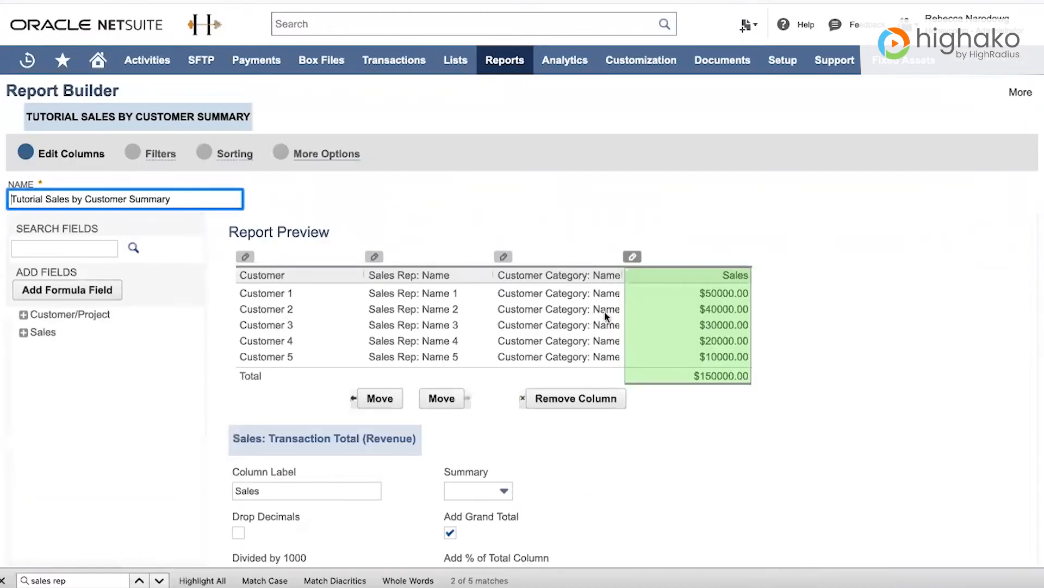
{"action": "left_click", "coordinate": [156, 156]}
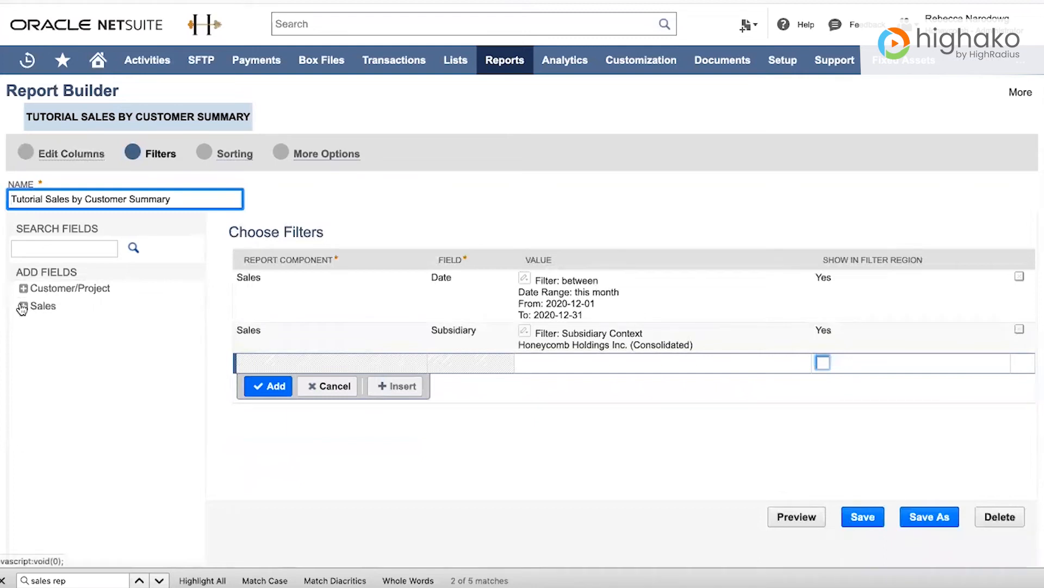
{"action": "left_click", "coordinate": [25, 289]}
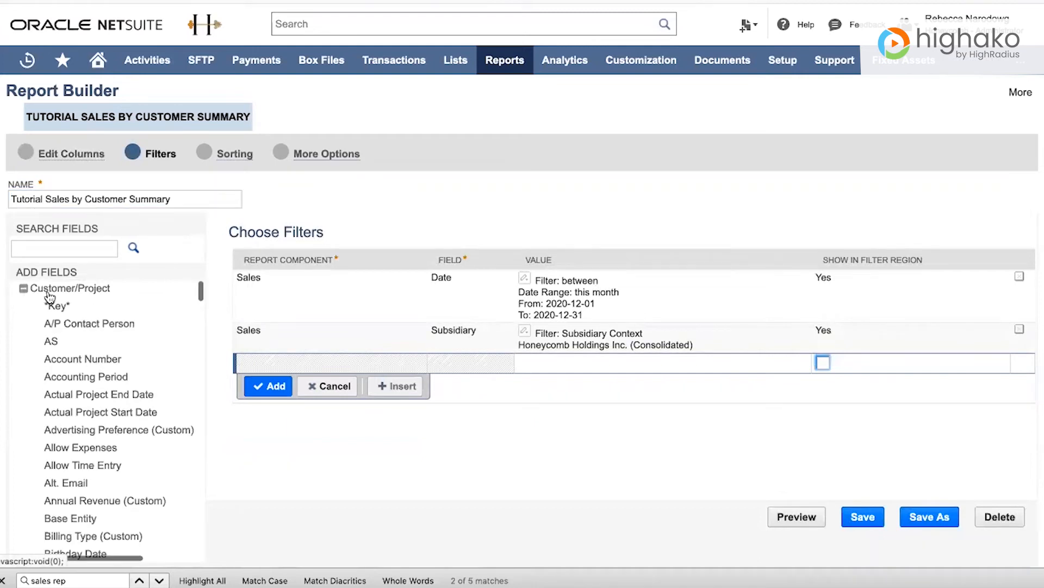
{"action": "scroll", "coordinate": [71, 391], "scroll_direction": "down", "scroll_amount": 10}
{"action": "scroll", "coordinate": [71, 391], "scroll_direction": "down", "scroll_amount": 15}
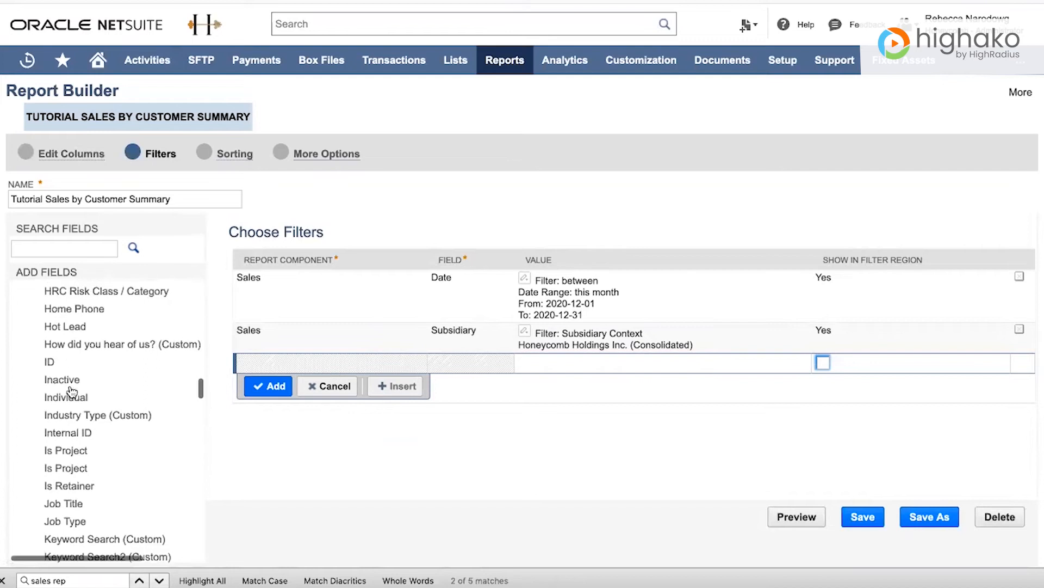
{"action": "scroll", "coordinate": [73, 430], "scroll_direction": "down", "scroll_amount": 12}
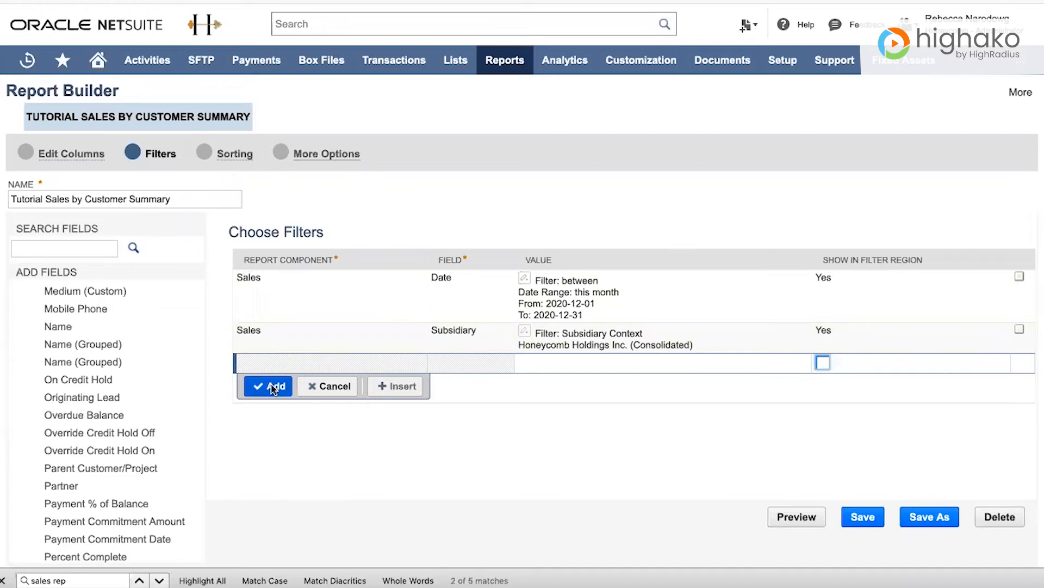
Try adding a descending sort on Customer/Project's Alt. Phone field to the report's sort order, and discard the entry.
{"action": "left_click", "coordinate": [222, 154]}
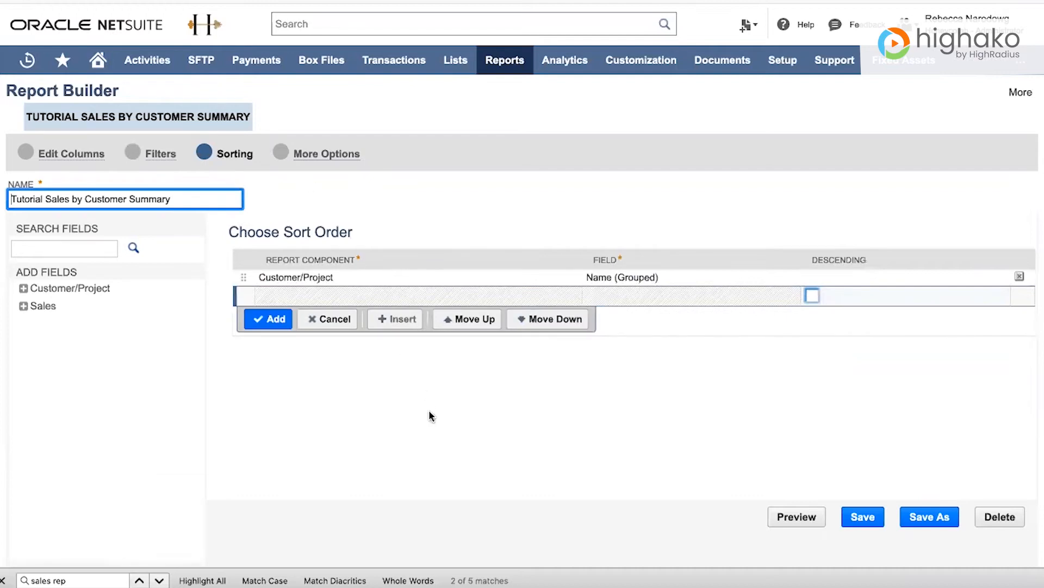
{"action": "scroll", "coordinate": [431, 416], "scroll_direction": "down", "scroll_amount": 3}
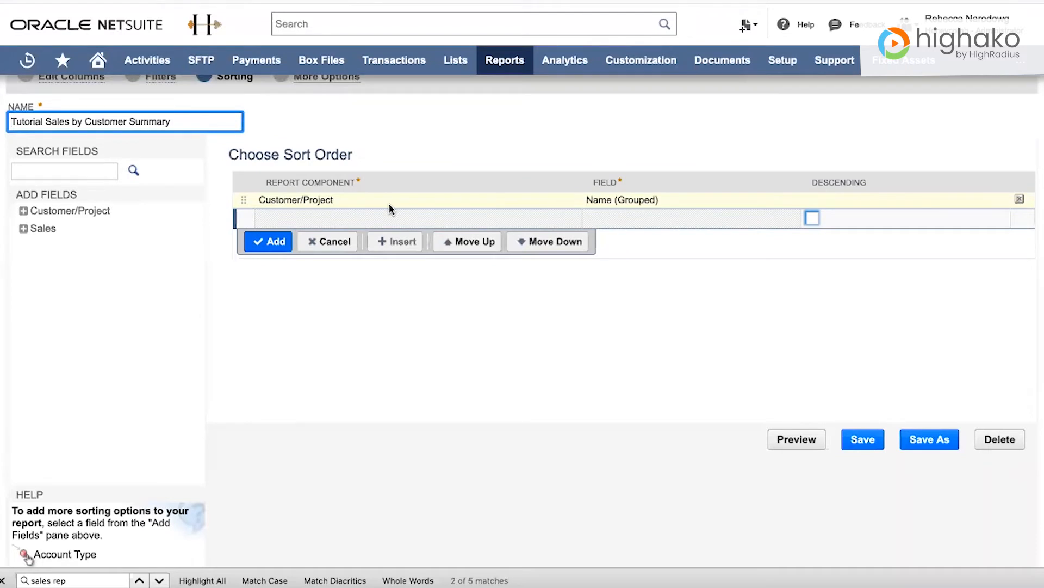
{"action": "scroll", "coordinate": [375, 342], "scroll_direction": "down", "scroll_amount": 1}
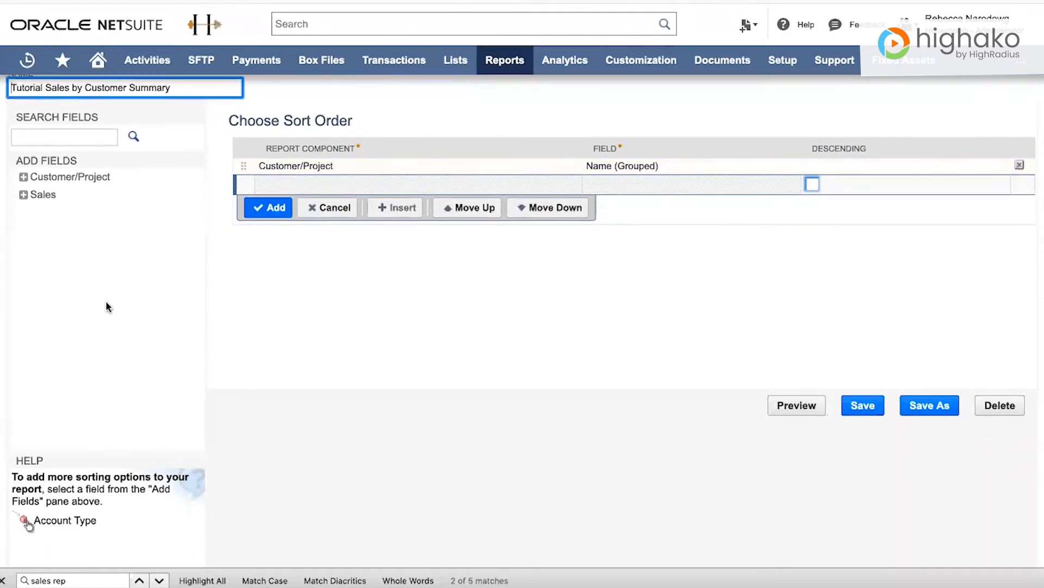
{"action": "left_click", "coordinate": [23, 177]}
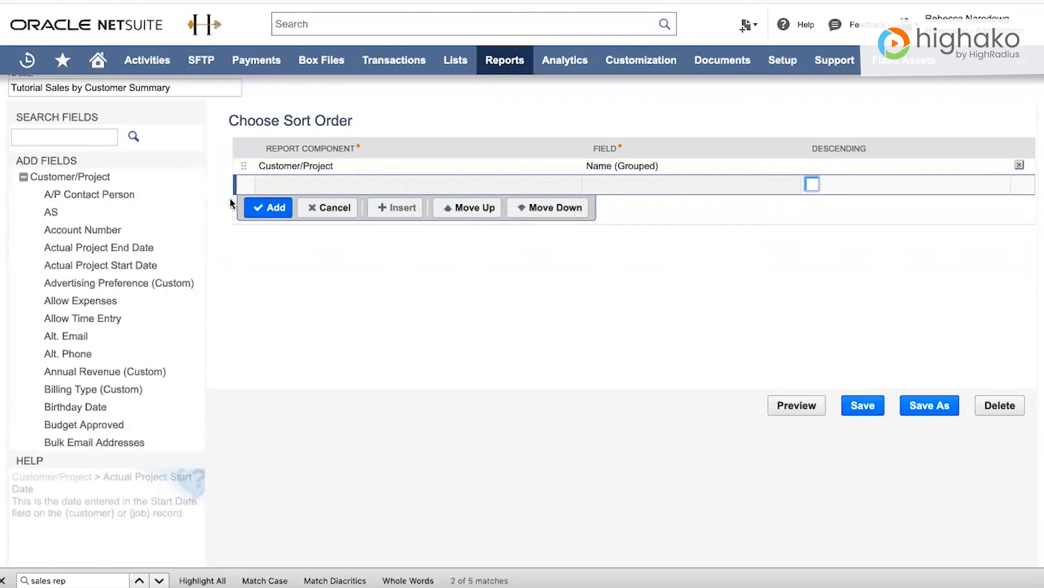
{"action": "left_click", "coordinate": [76, 353]}
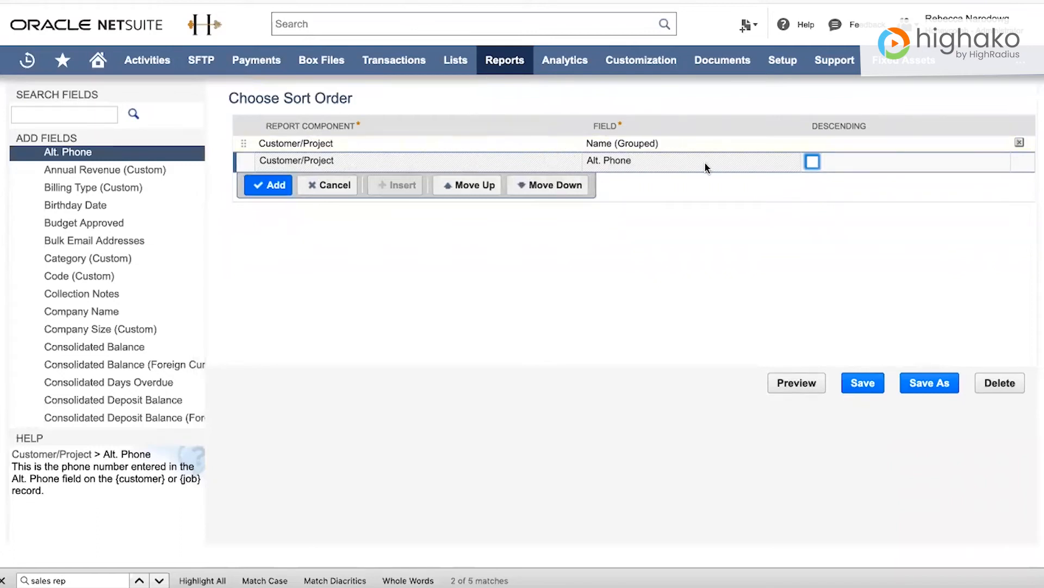
{"action": "left_click", "coordinate": [813, 167]}
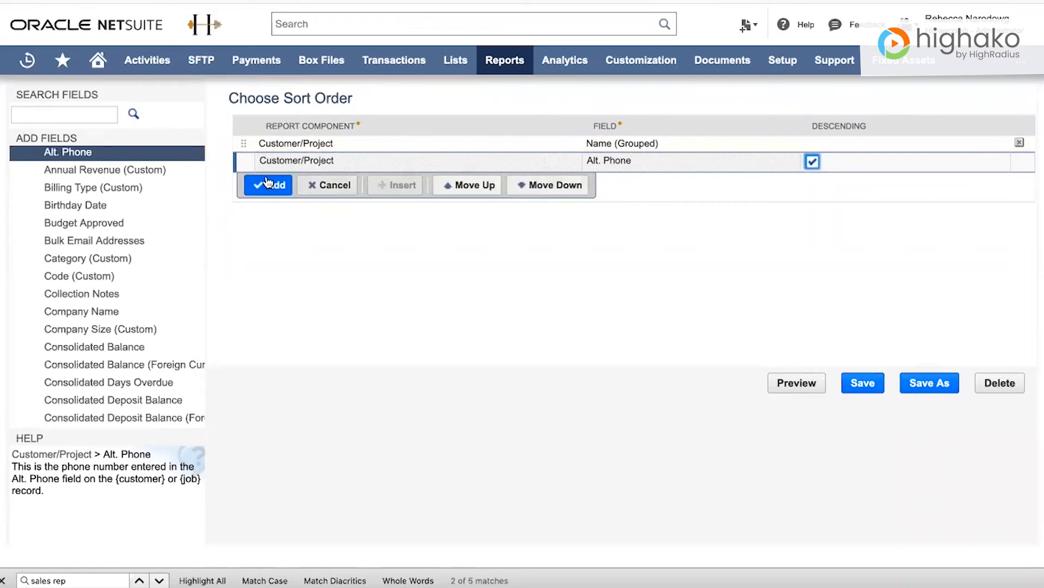
{"action": "left_click", "coordinate": [322, 188]}
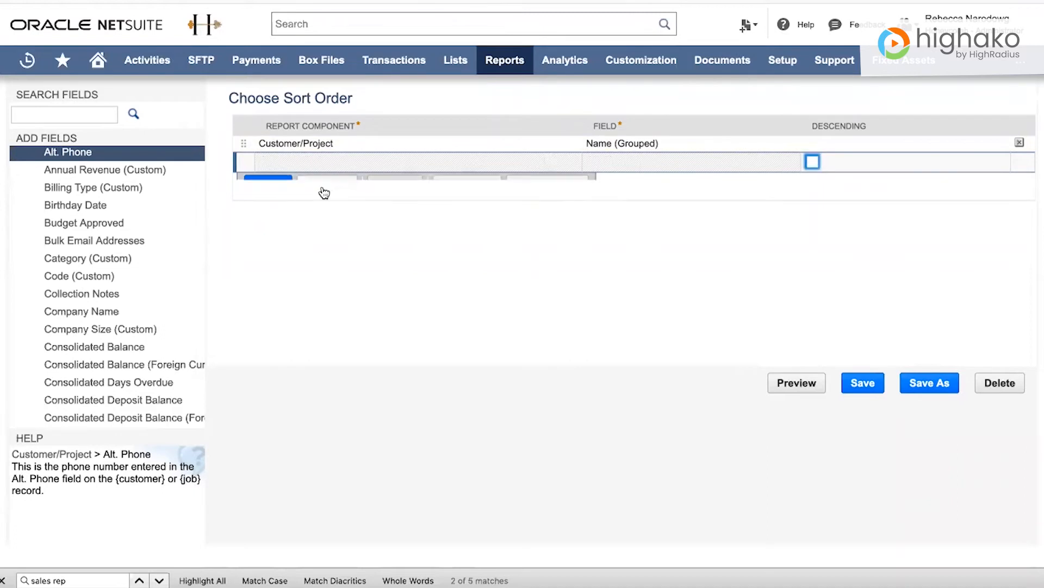
{"action": "scroll", "coordinate": [303, 187], "scroll_direction": "up", "scroll_amount": 2}
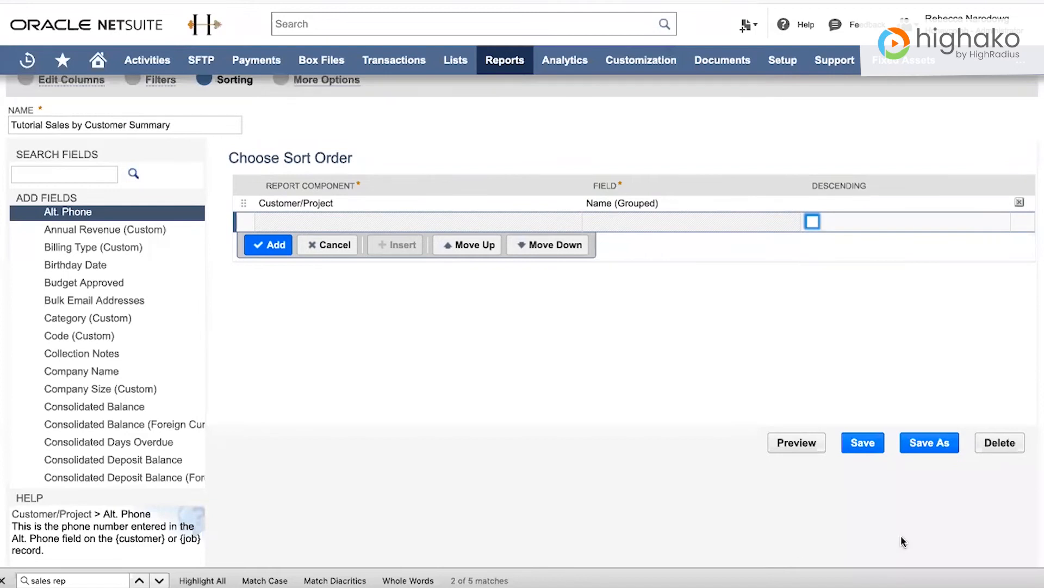
{"action": "scroll", "coordinate": [560, 481], "scroll_direction": "up", "scroll_amount": 2}
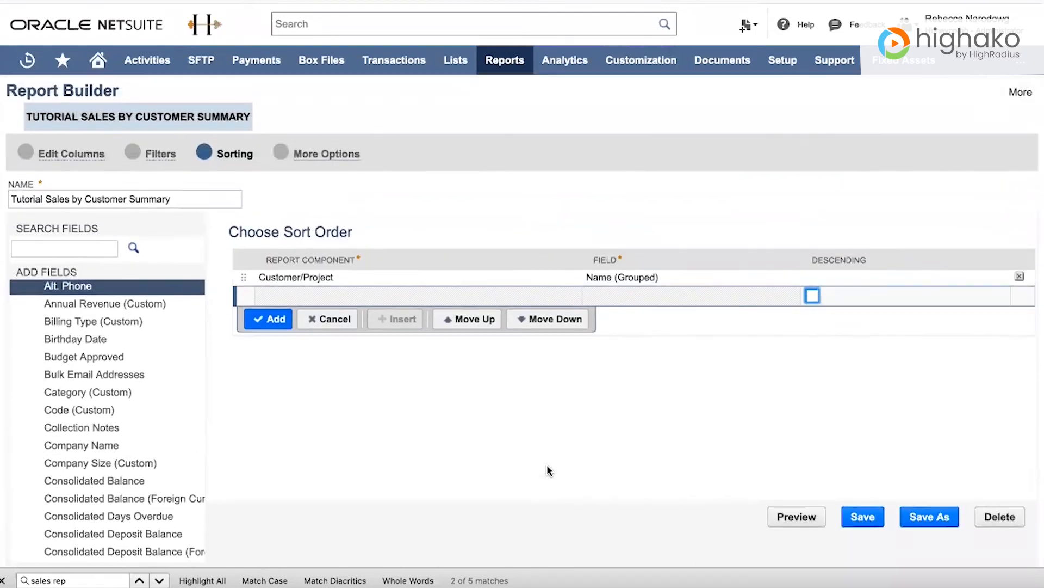
Open the report's additional options and review them through to the audience lists.
{"action": "left_click", "coordinate": [334, 158]}
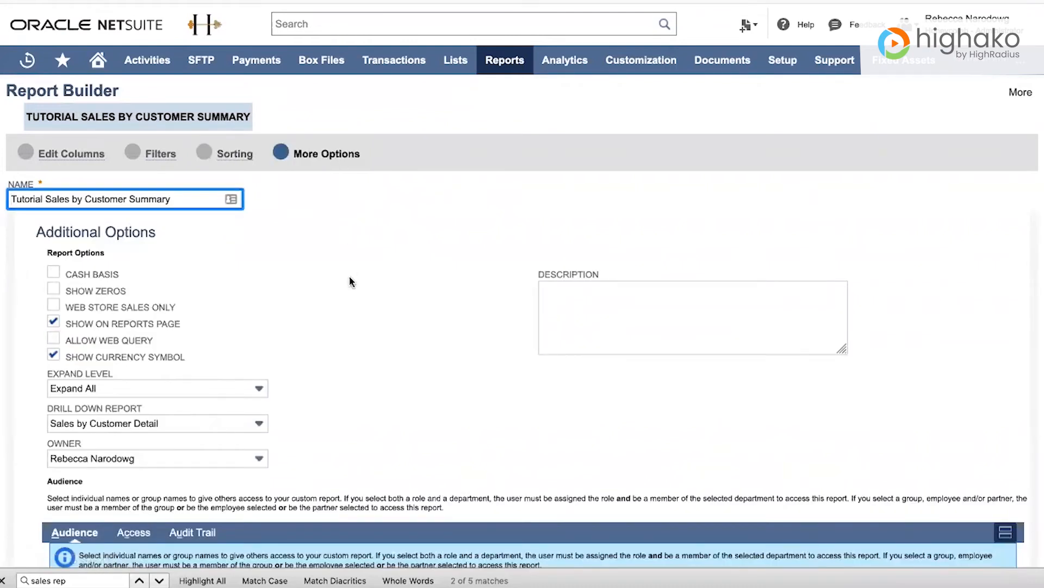
{"action": "scroll", "coordinate": [349, 277], "scroll_direction": "down", "scroll_amount": 1}
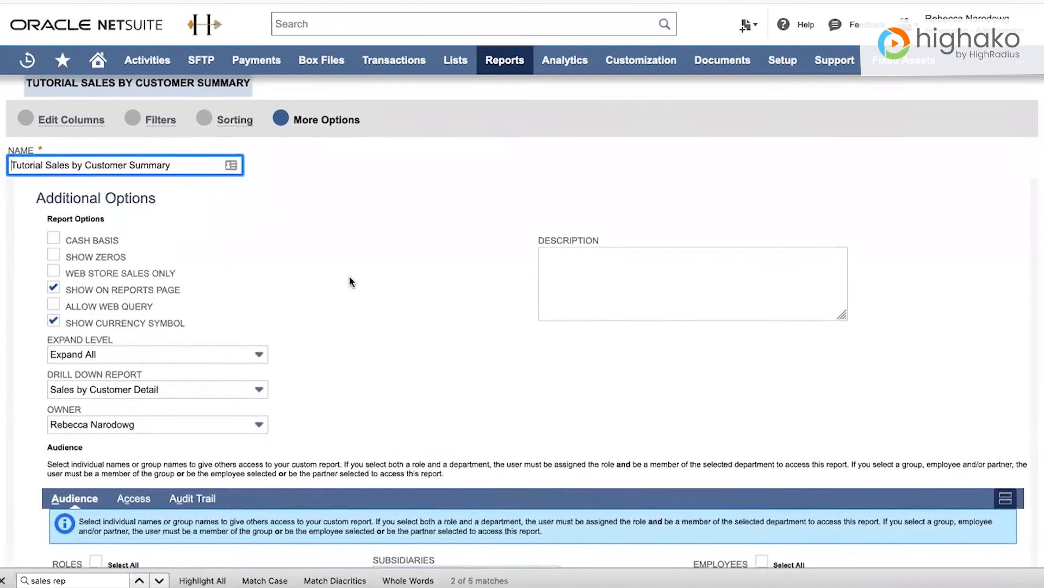
{"action": "scroll", "coordinate": [349, 281], "scroll_direction": "down", "scroll_amount": 5}
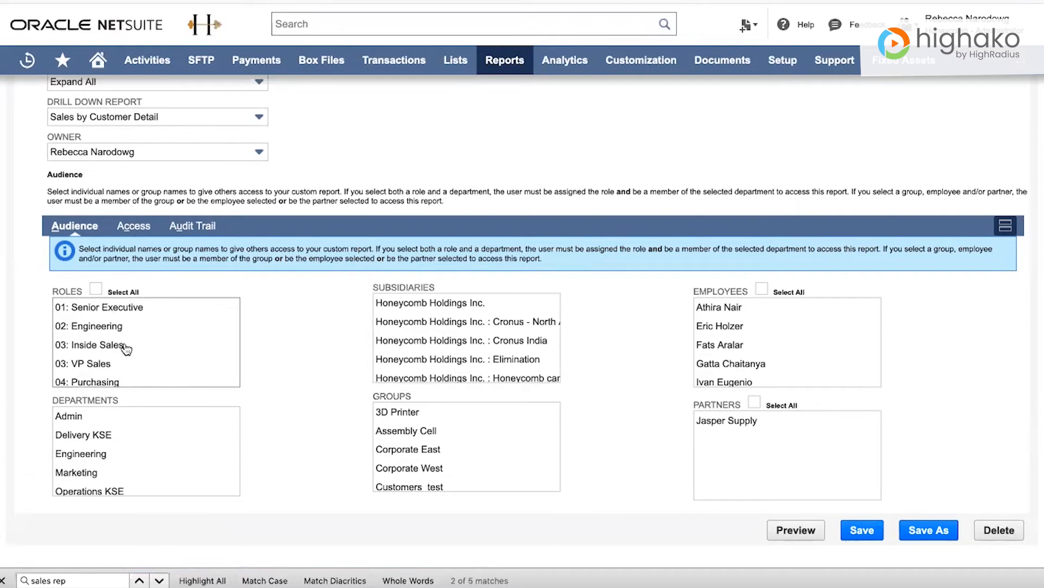
Try selecting the 02: Engineering and 03: VP Sales roles as the report's audience, and clear the role selection.
{"action": "left_click", "coordinate": [106, 328]}
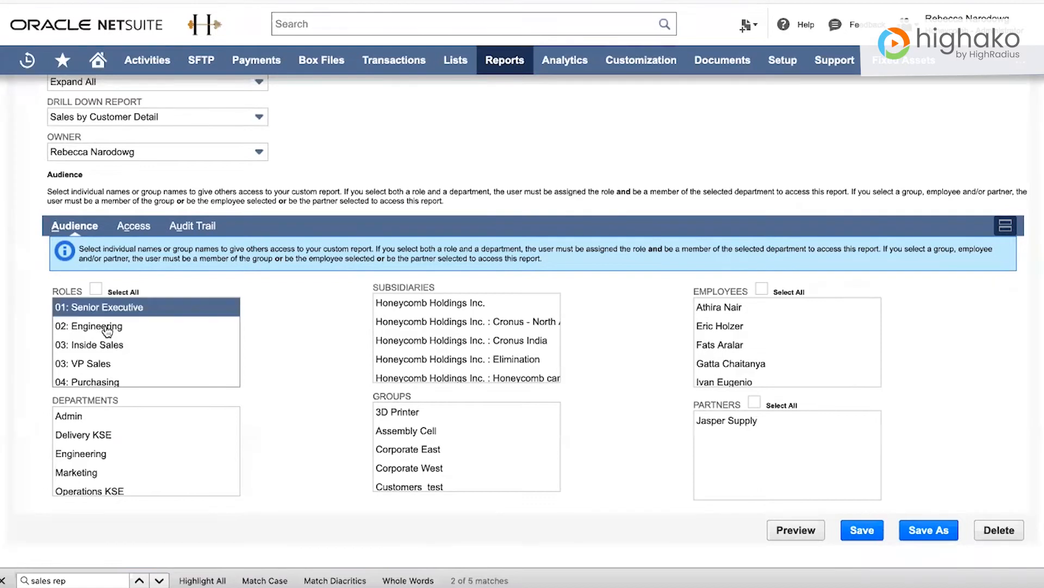
{"action": "left_click", "coordinate": [106, 327]}
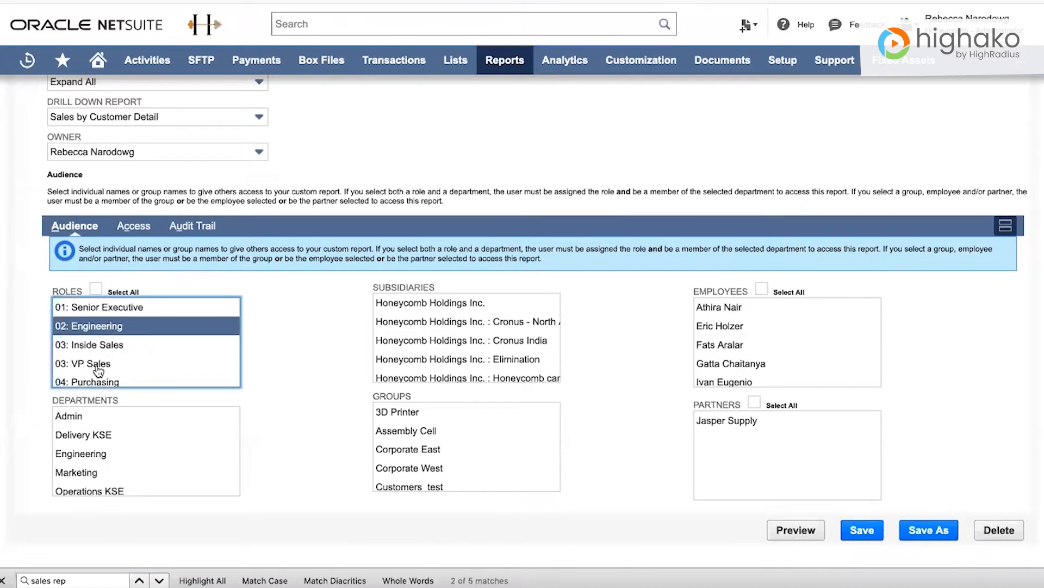
{"action": "left_click", "coordinate": [98, 371], "text": "super"}
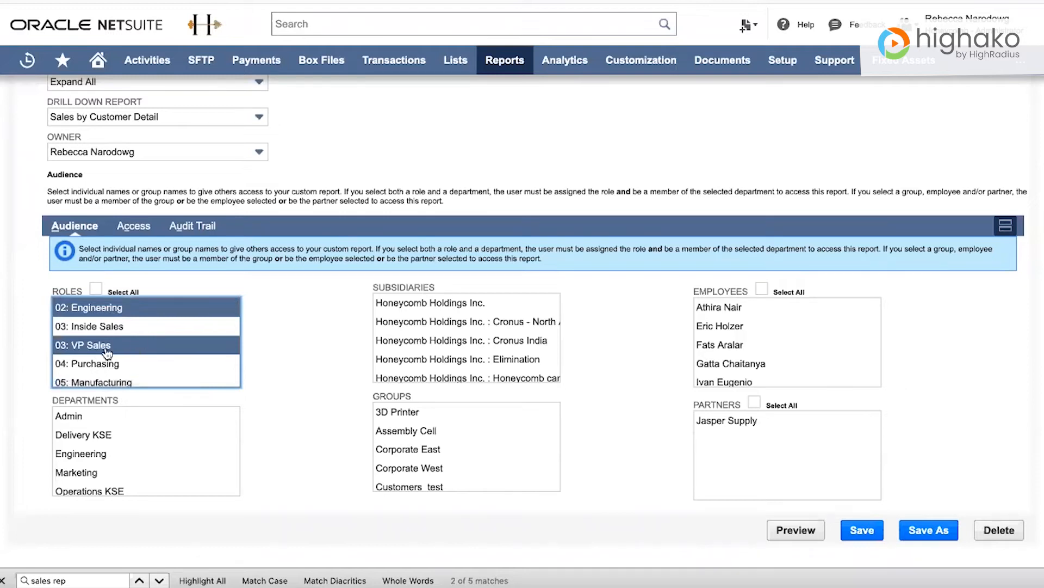
{"action": "left_click", "coordinate": [108, 348]}
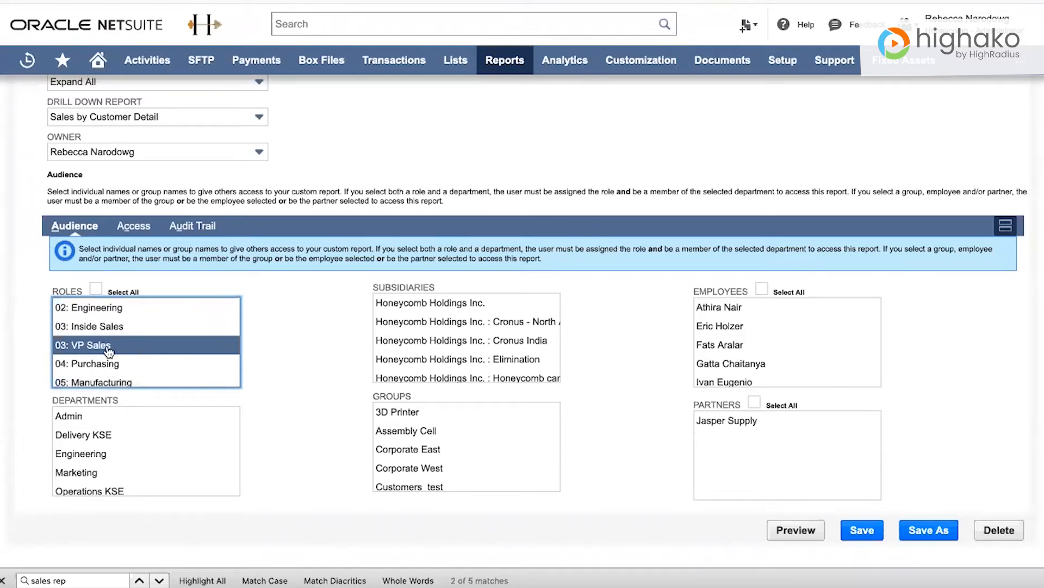
{"action": "left_click", "coordinate": [108, 348], "text": "super"}
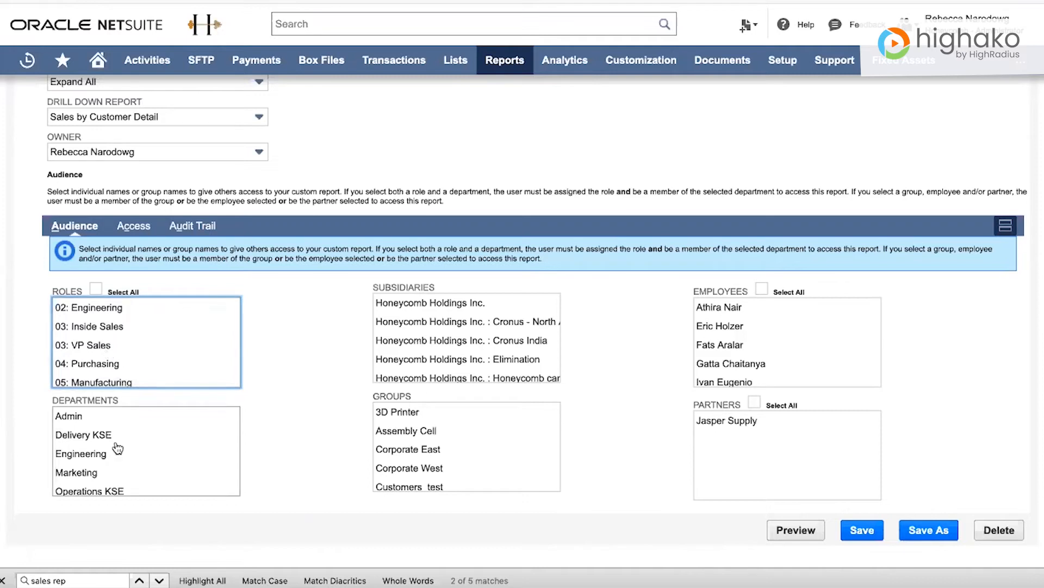
Browse the audience's department and subsidiary choices, and select the fourth employee in the list to share the report with.
{"action": "scroll", "coordinate": [115, 443], "scroll_direction": "down", "scroll_amount": 1}
{"action": "scroll", "coordinate": [105, 447], "scroll_direction": "down", "scroll_amount": 2}
{"action": "scroll", "coordinate": [104, 452], "scroll_direction": "up", "scroll_amount": 3}
{"action": "scroll", "coordinate": [119, 461], "scroll_direction": "down", "scroll_amount": 1}
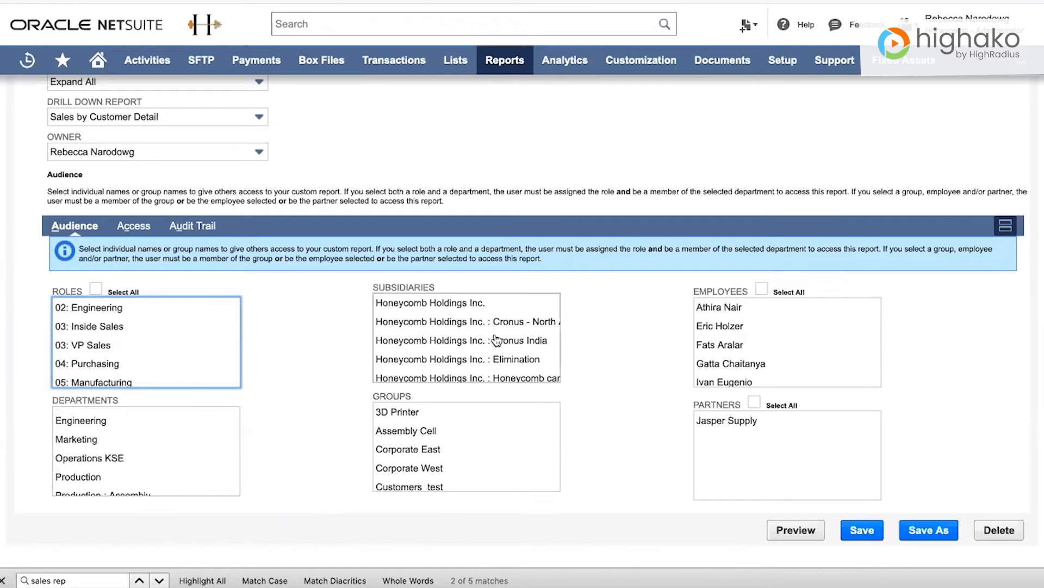
{"action": "scroll", "coordinate": [484, 462], "scroll_direction": "down", "scroll_amount": 2}
{"action": "scroll", "coordinate": [486, 463], "scroll_direction": "up", "scroll_amount": 2}
{"action": "left_click", "coordinate": [727, 313]}
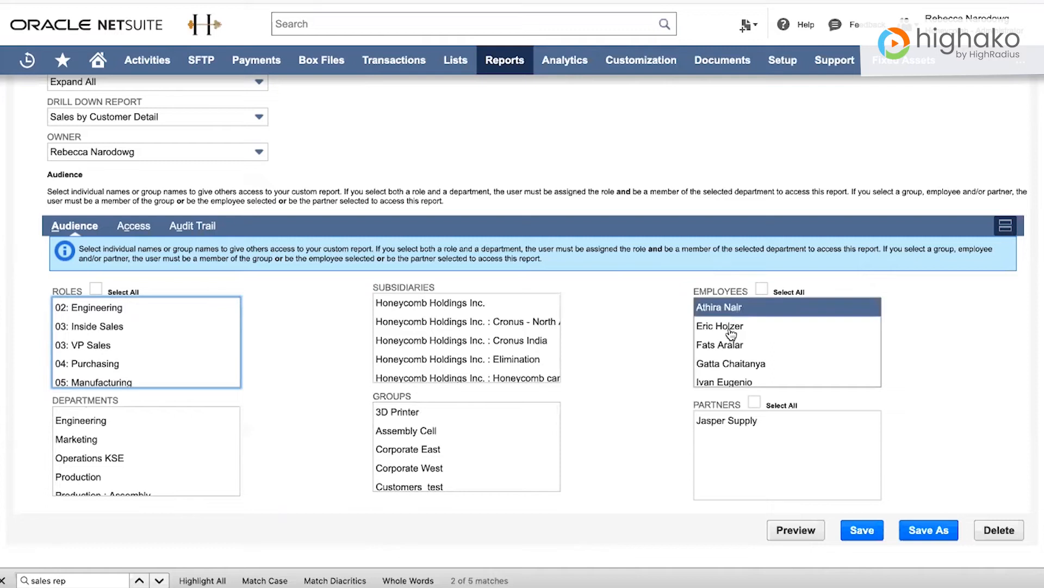
{"action": "left_click", "coordinate": [737, 370]}
{"action": "scroll", "coordinate": [739, 370], "scroll_direction": "down", "scroll_amount": 1}
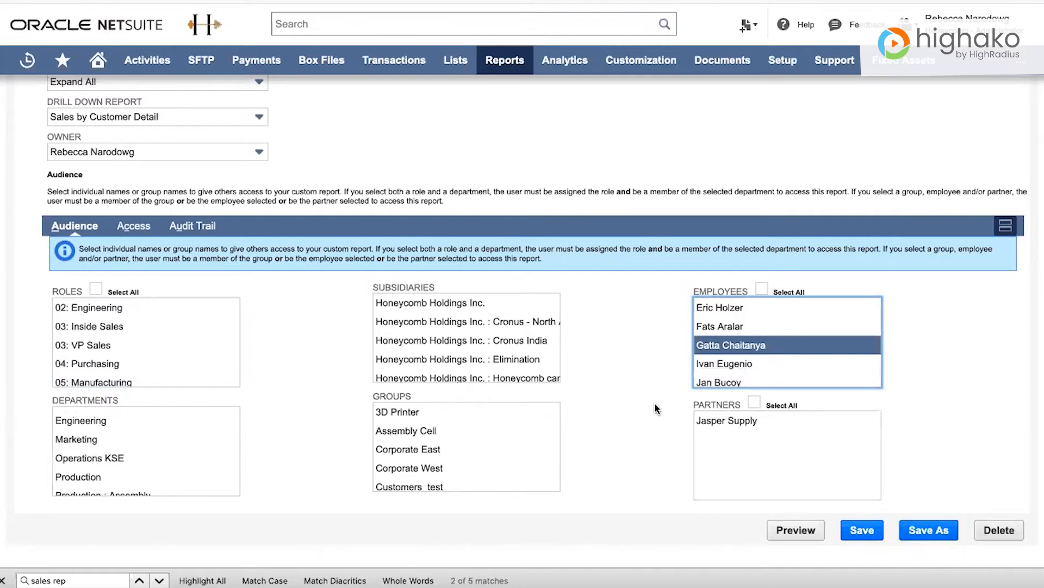
Review the report options and check which reports are offered for the Drill Down Report setting.
{"action": "scroll", "coordinate": [655, 405], "scroll_direction": "up", "scroll_amount": 2}
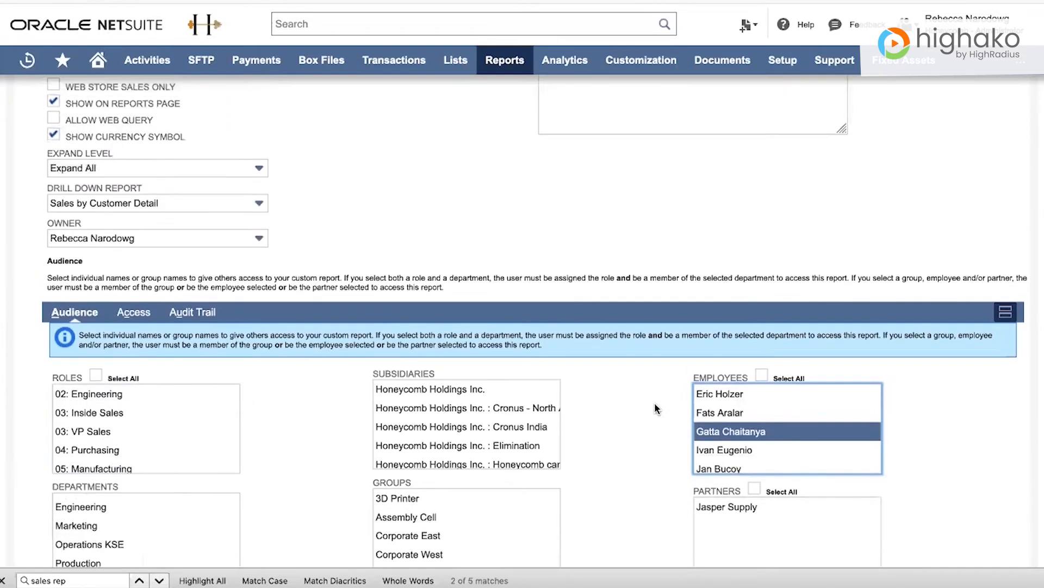
{"action": "scroll", "coordinate": [655, 405], "scroll_direction": "up", "scroll_amount": 1}
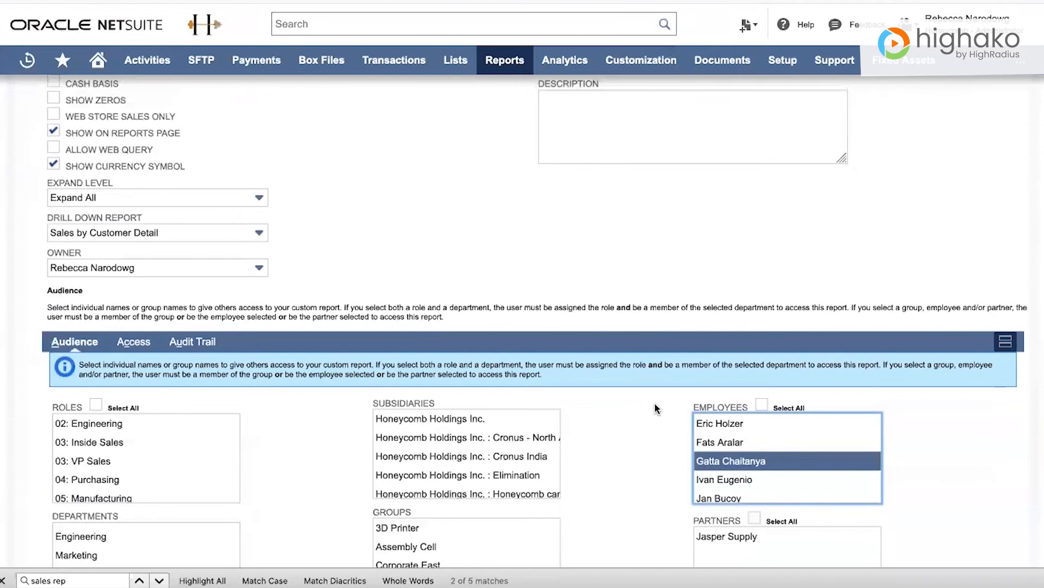
{"action": "scroll", "coordinate": [655, 404], "scroll_direction": "up", "scroll_amount": 3}
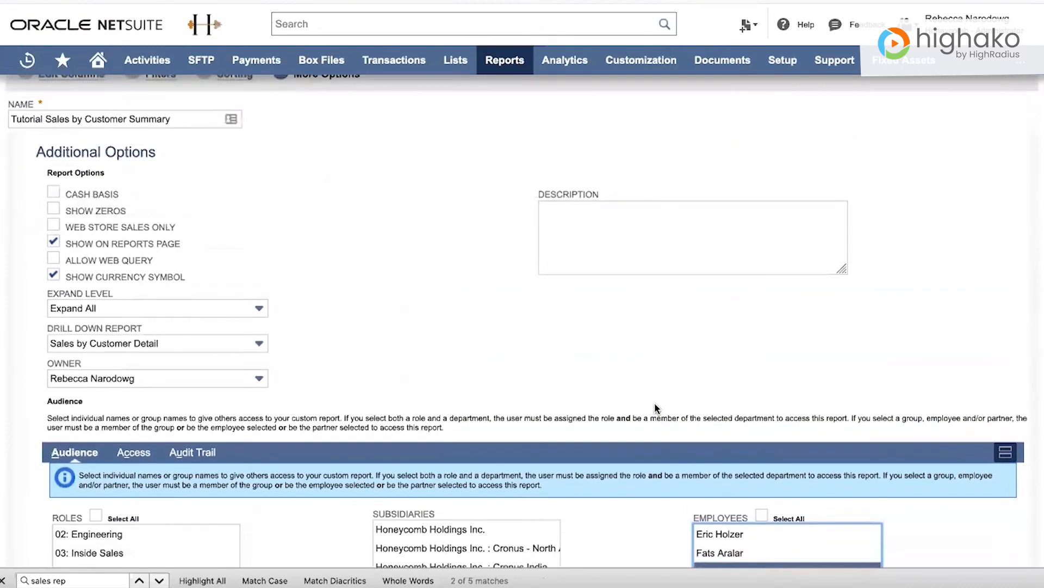
{"action": "scroll", "coordinate": [655, 408], "scroll_direction": "up", "scroll_amount": 2}
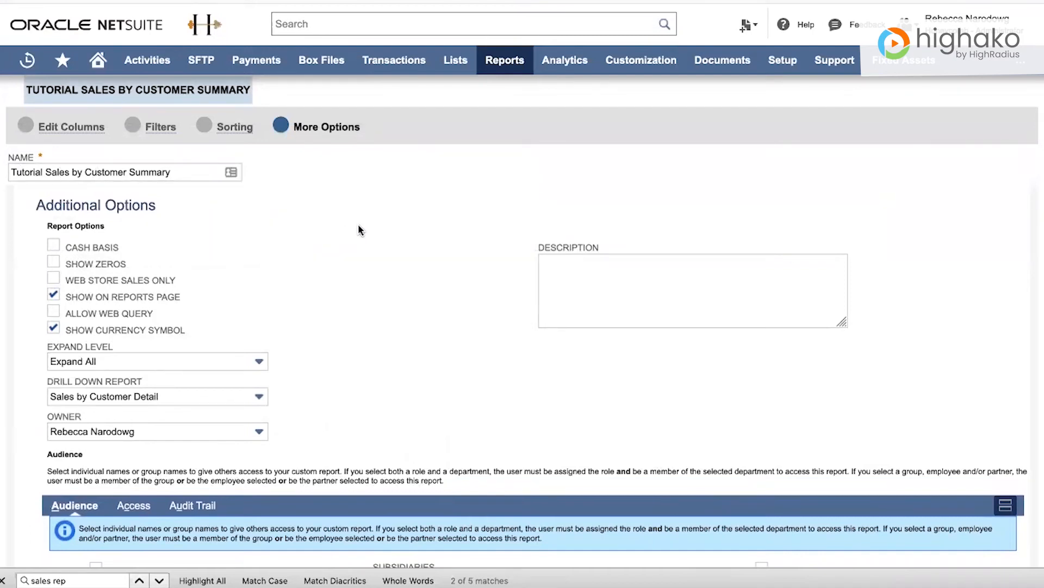
{"action": "scroll", "coordinate": [365, 282], "scroll_direction": "down", "scroll_amount": 2}
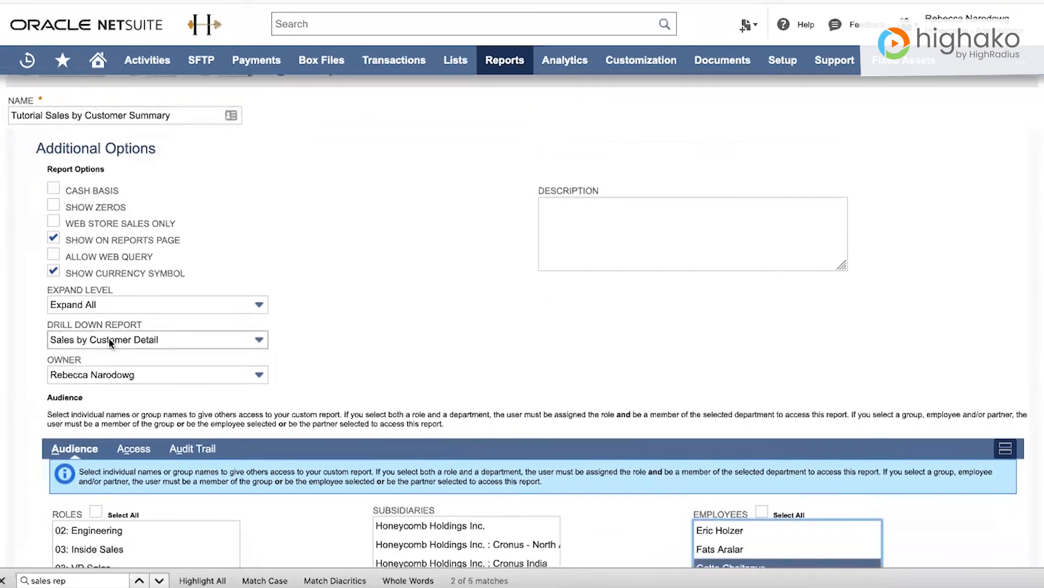
{"action": "left_click", "coordinate": [177, 338]}
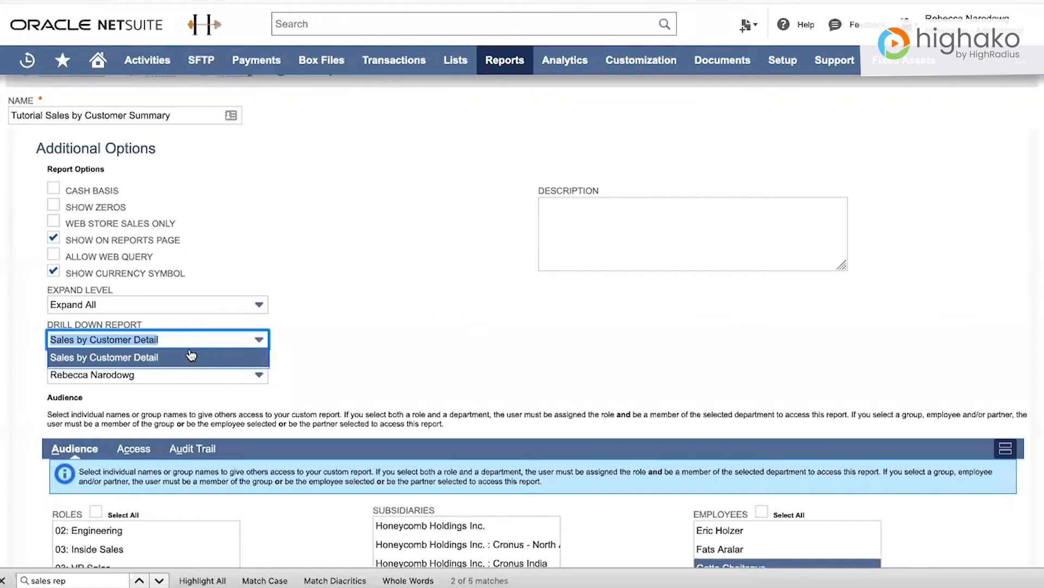
{"action": "left_click", "coordinate": [398, 216]}
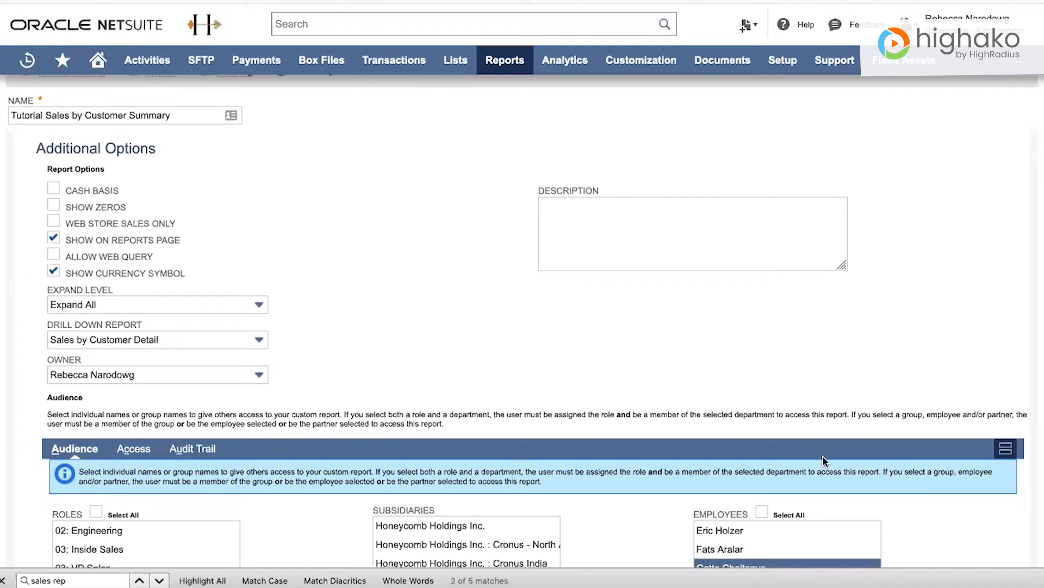
Save the customization, overwriting the existing Tutorial Sales by Customer Summary report.
{"action": "scroll", "coordinate": [362, 308], "scroll_direction": "down", "scroll_amount": 3}
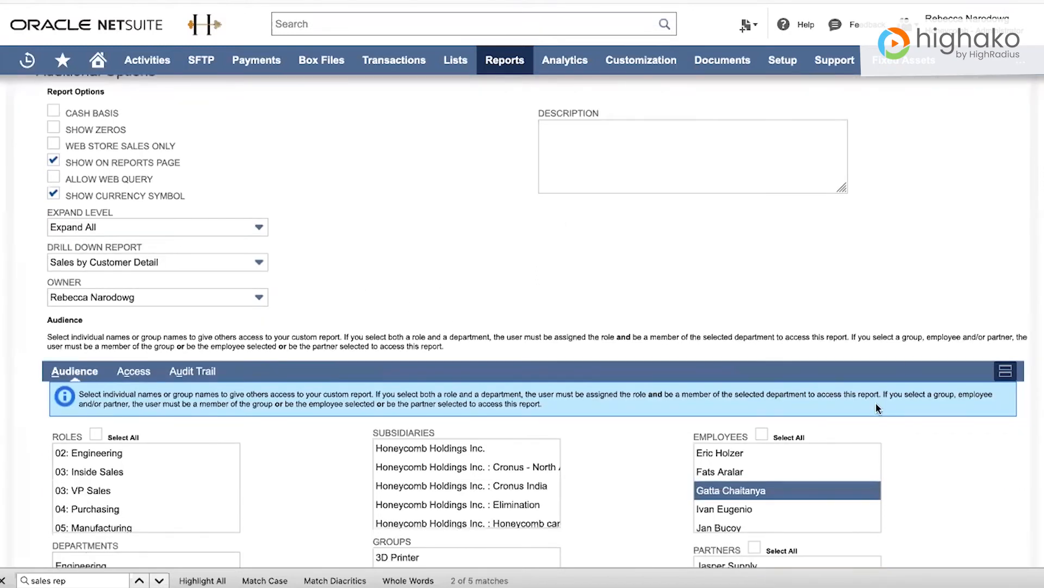
{"action": "scroll", "coordinate": [876, 402], "scroll_direction": "down", "scroll_amount": 5}
{"action": "left_click", "coordinate": [862, 538]}
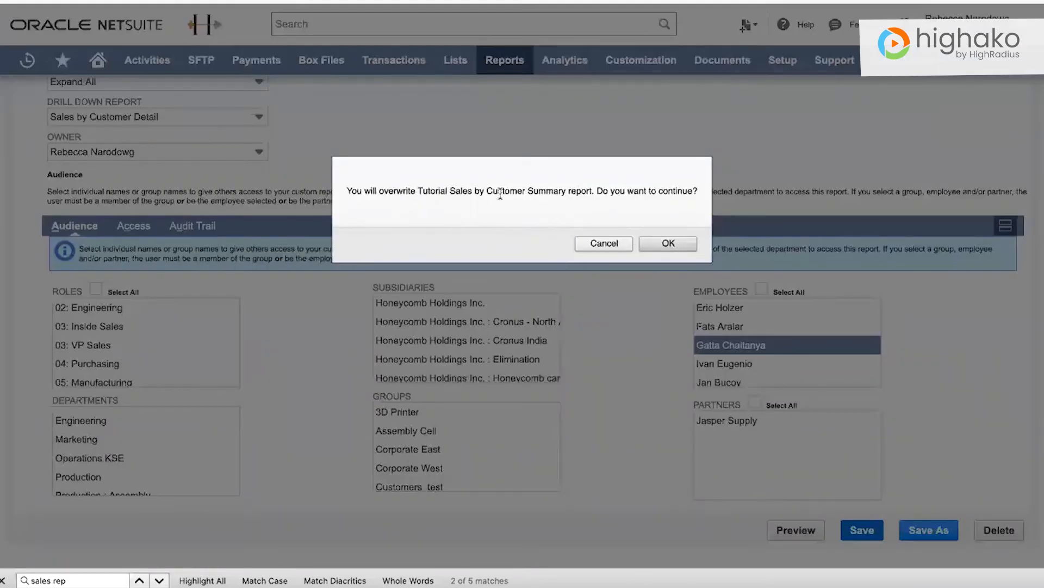
{"action": "left_click", "coordinate": [669, 246]}
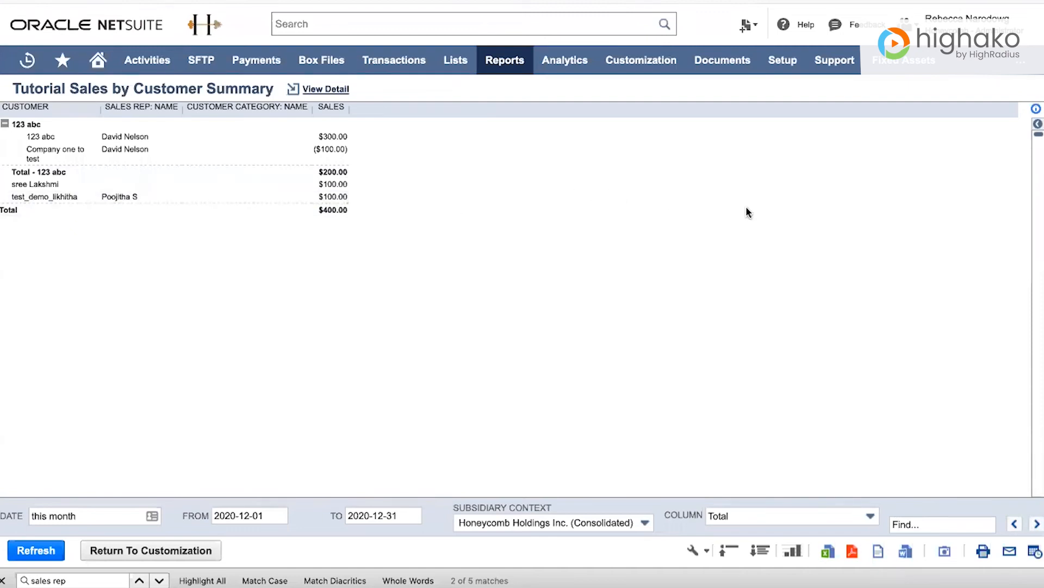
Try scheduling the report to run more than once, repeating weekly on Monday instead of Friday.
{"action": "left_click", "coordinate": [1035, 553]}
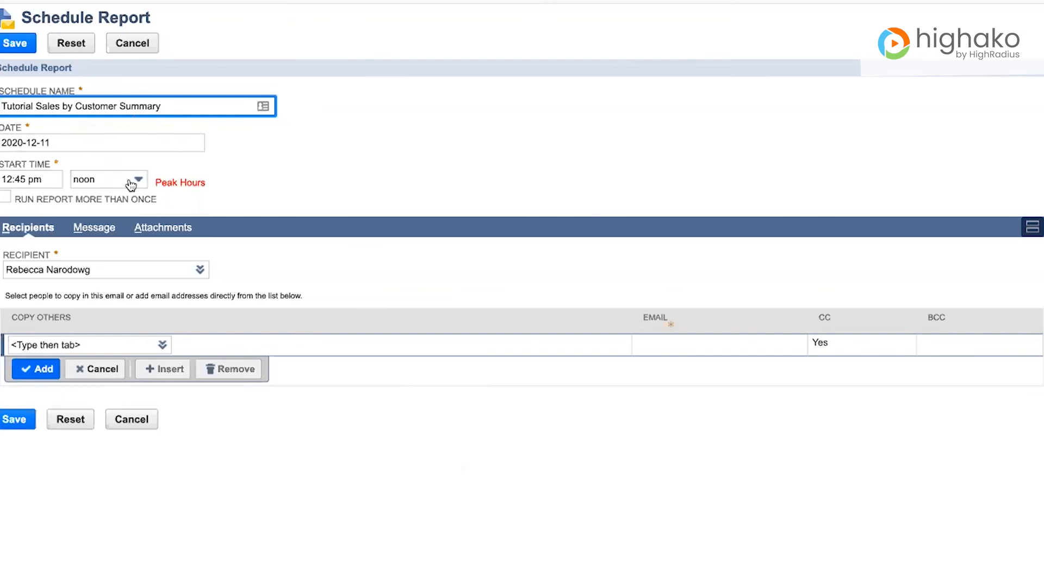
{"action": "left_click", "coordinate": [5, 199]}
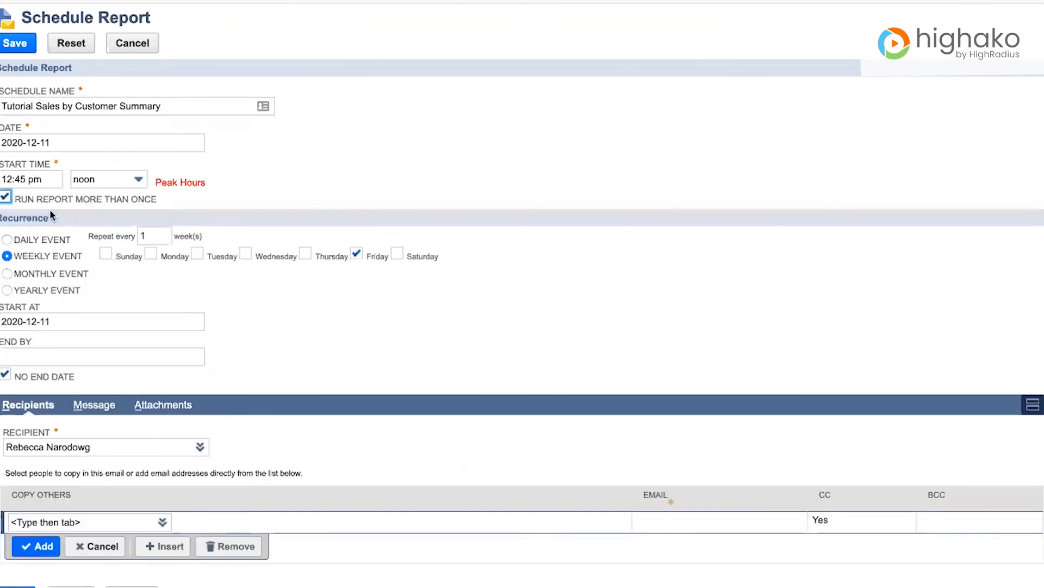
{"action": "scroll", "coordinate": [329, 283], "scroll_direction": "down", "scroll_amount": 1}
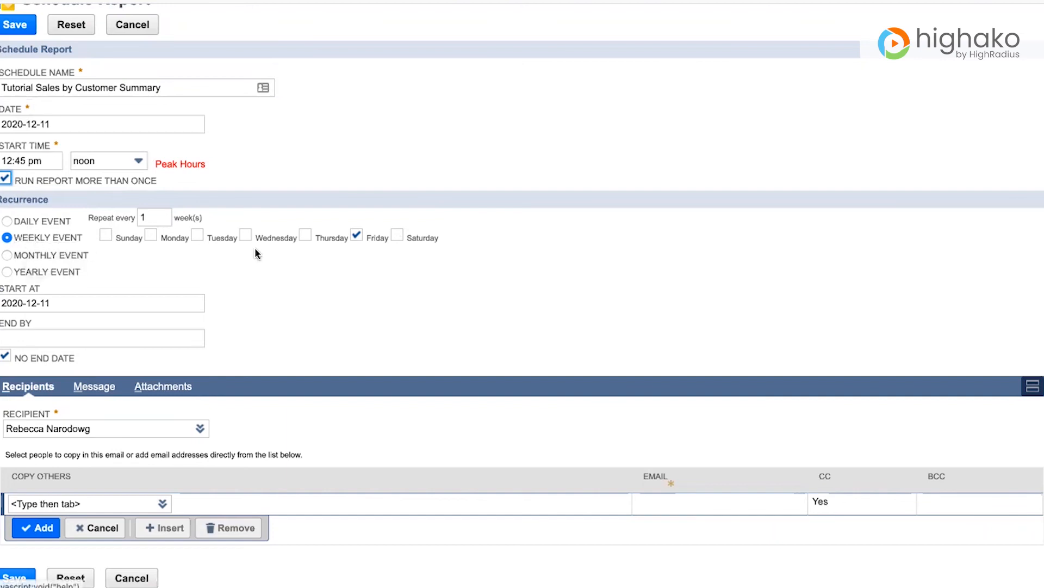
{"action": "left_click", "coordinate": [151, 236]}
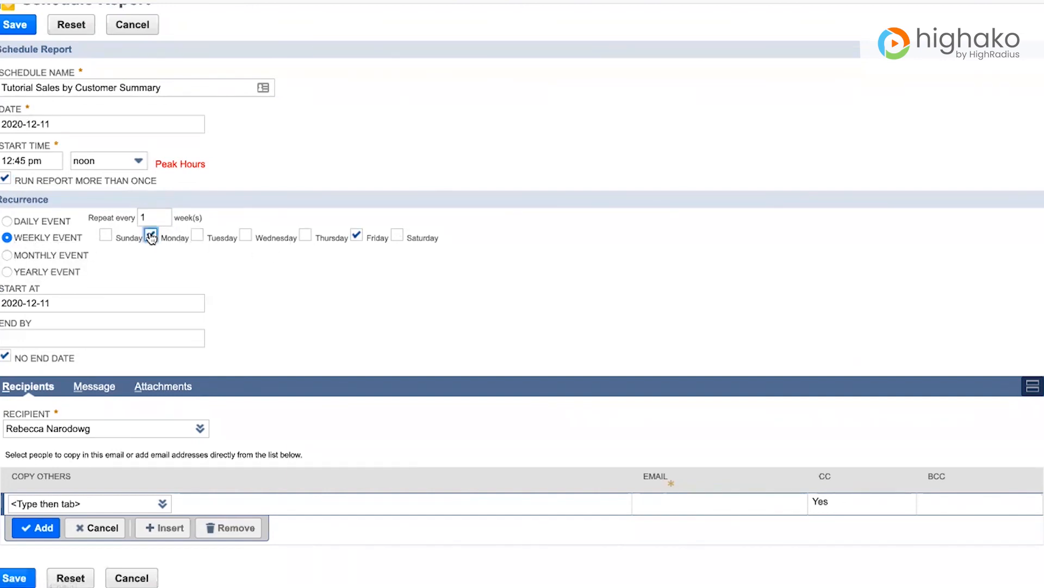
{"action": "left_click", "coordinate": [357, 235]}
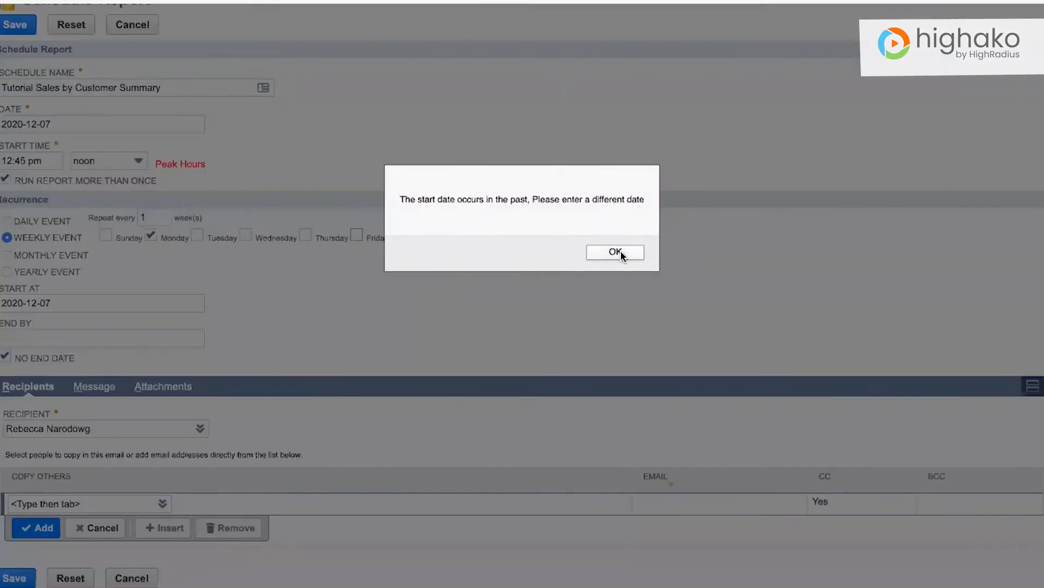
{"action": "left_click", "coordinate": [619, 253]}
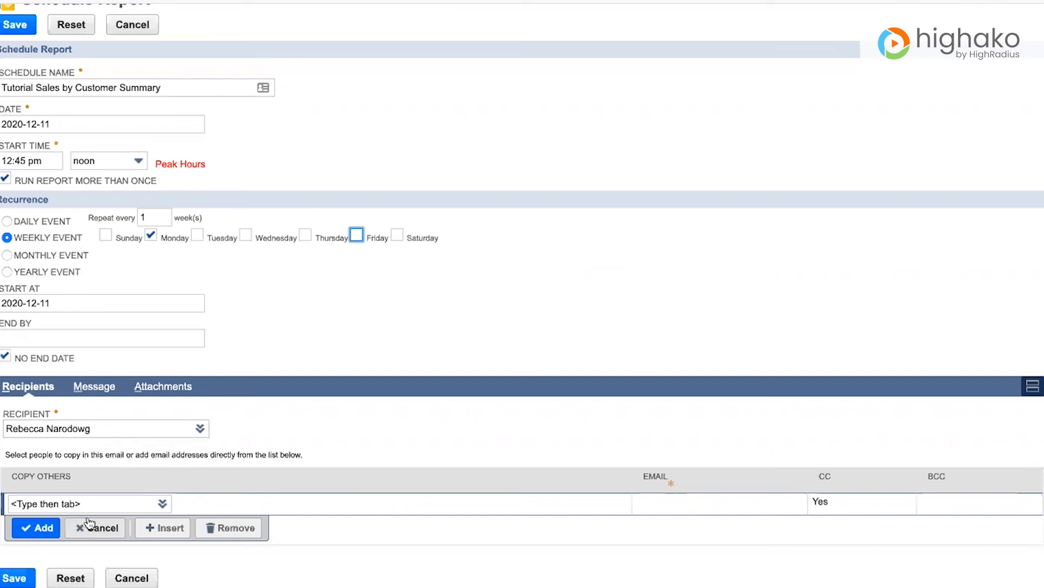
Check the schedule's fields for copying other recipients, abandon the schedule, and return to the home dashboard.
{"action": "left_click", "coordinate": [93, 501]}
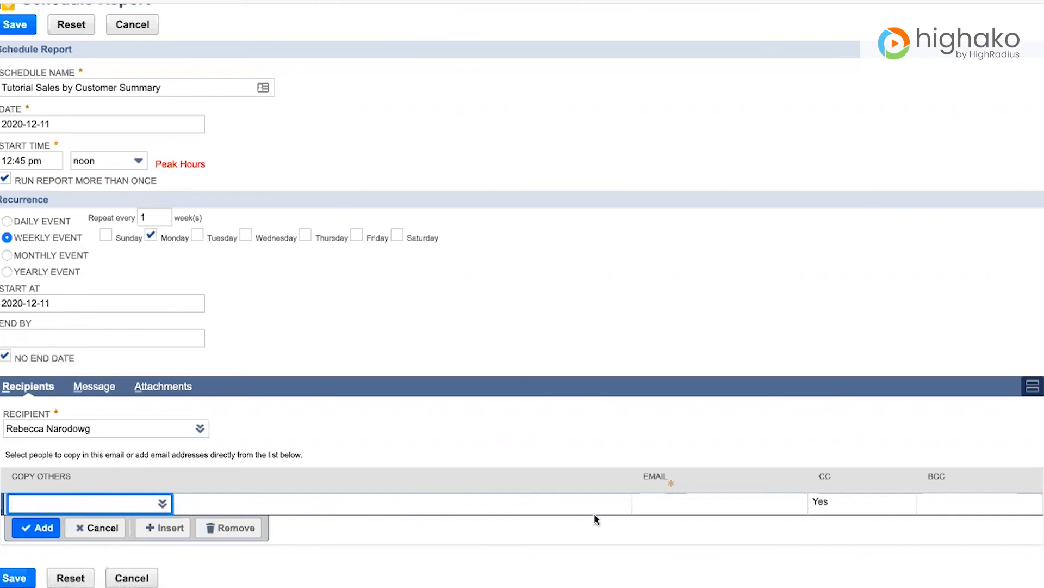
{"action": "left_click", "coordinate": [662, 501]}
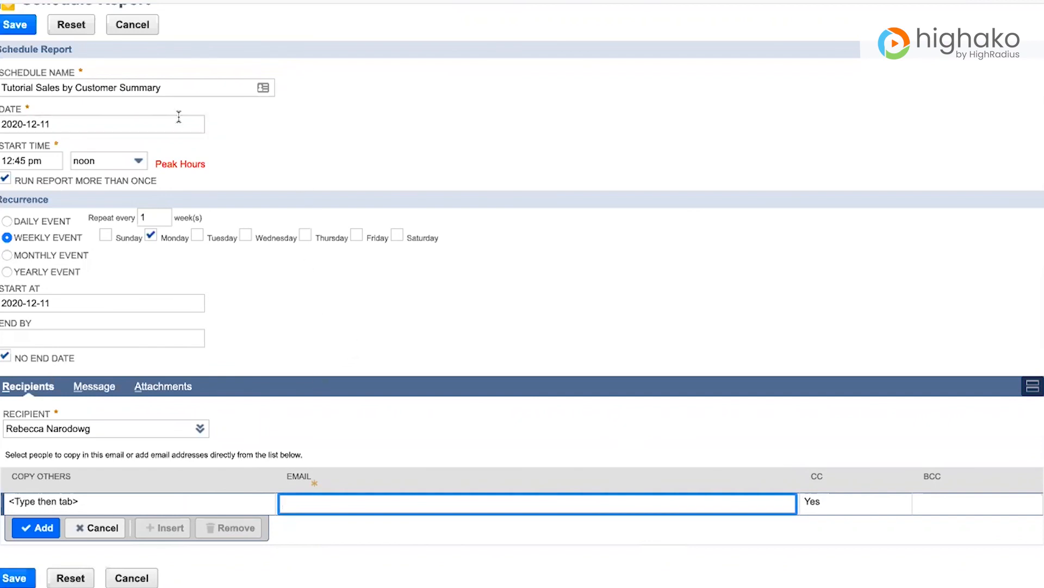
{"action": "scroll", "coordinate": [103, 46], "scroll_direction": "up", "scroll_amount": 1}
{"action": "left_click", "coordinate": [132, 44]}
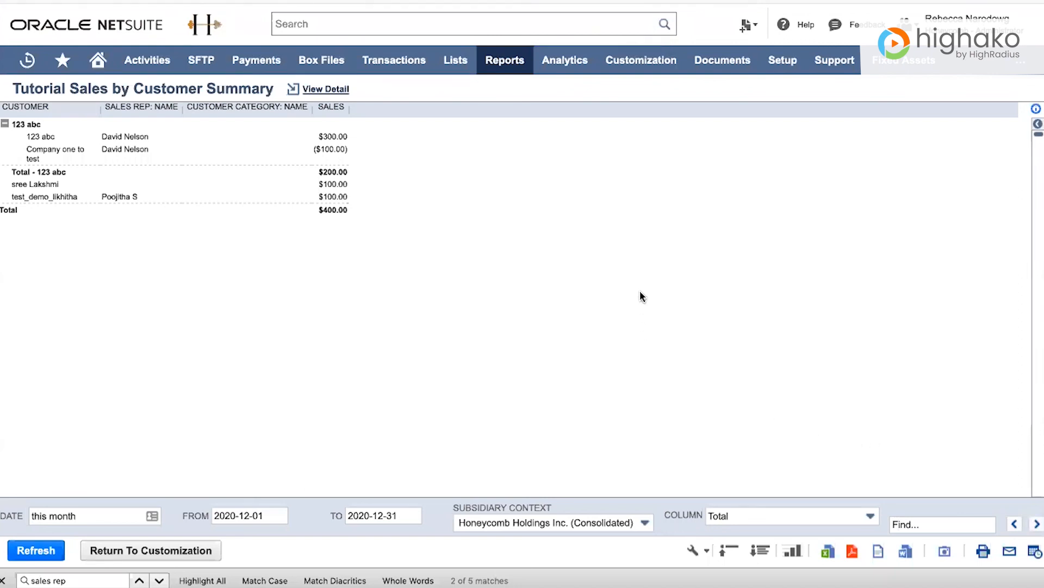
{"action": "left_click", "coordinate": [96, 55]}
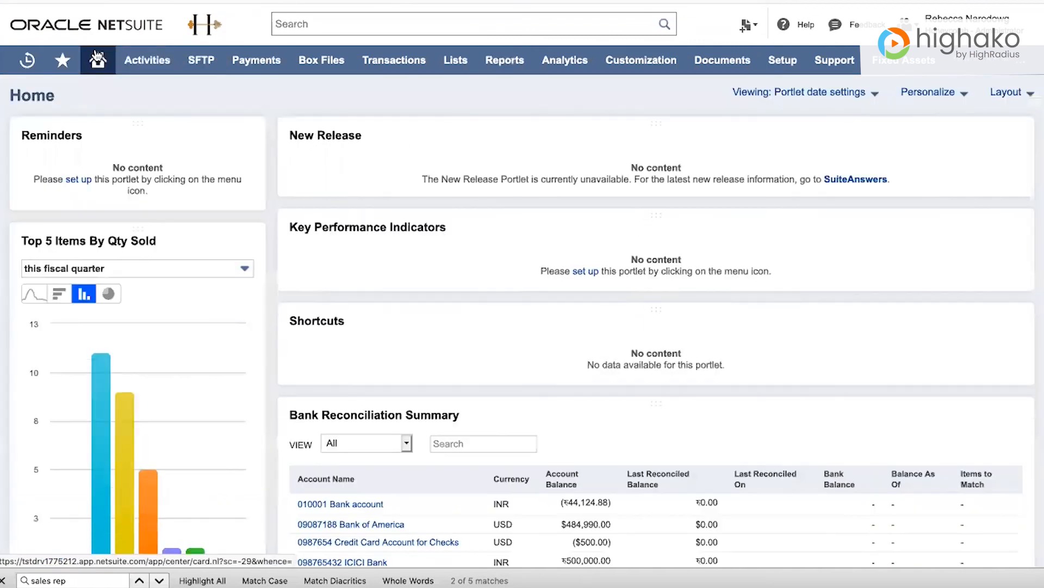